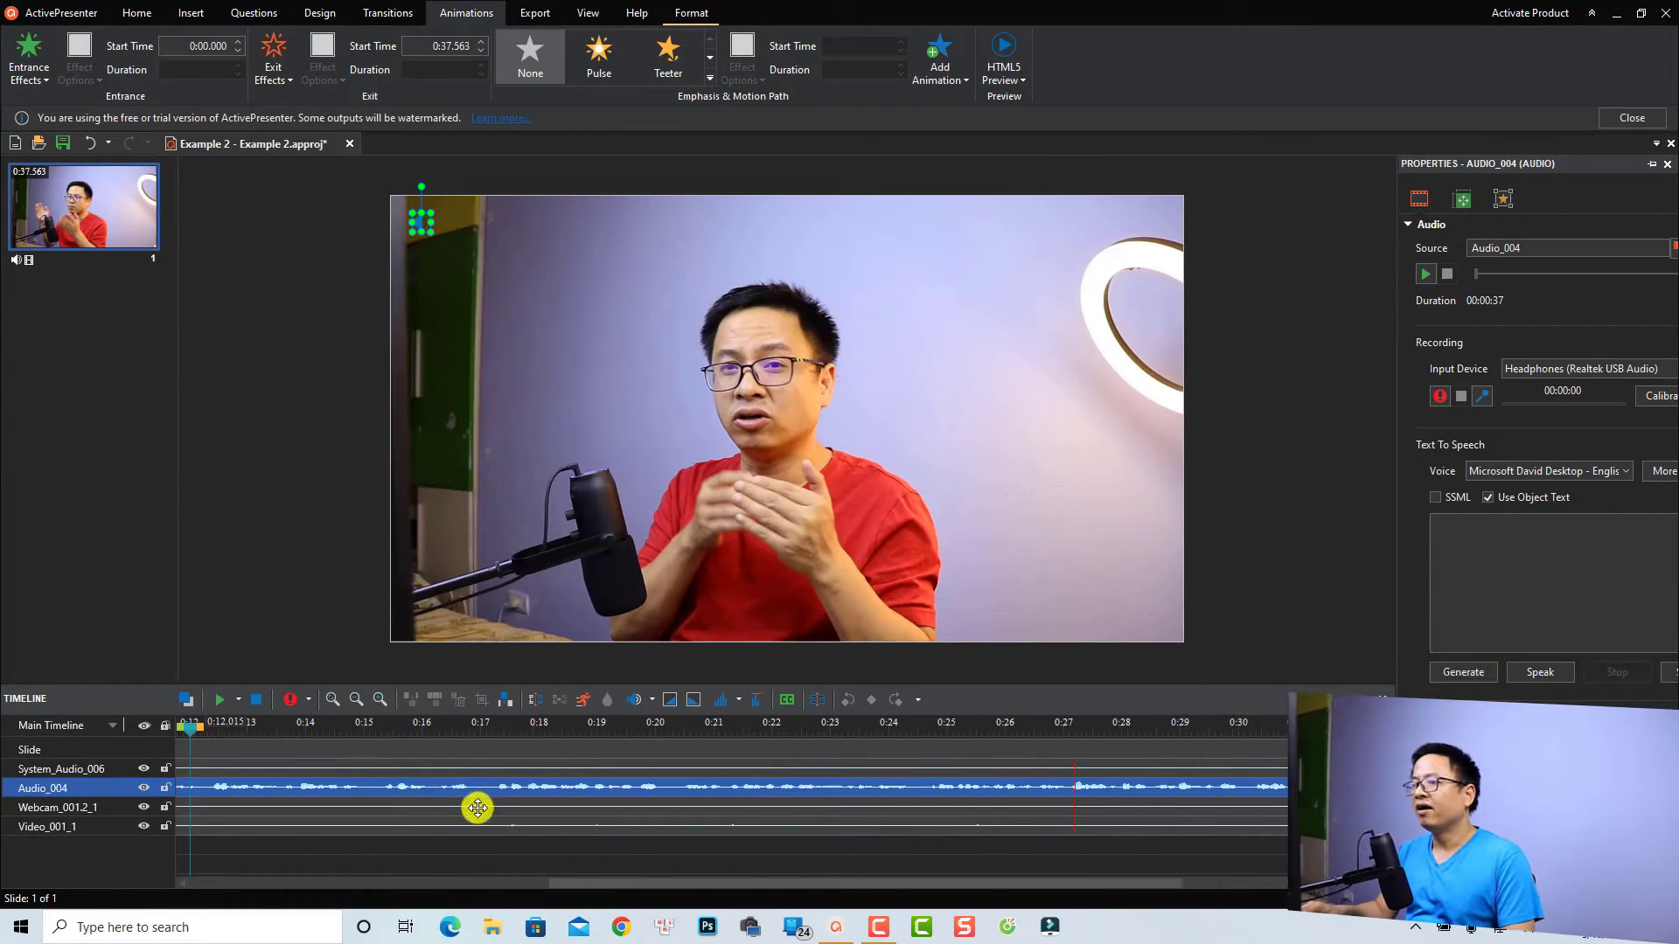
scroll(434, 811, down, 2)
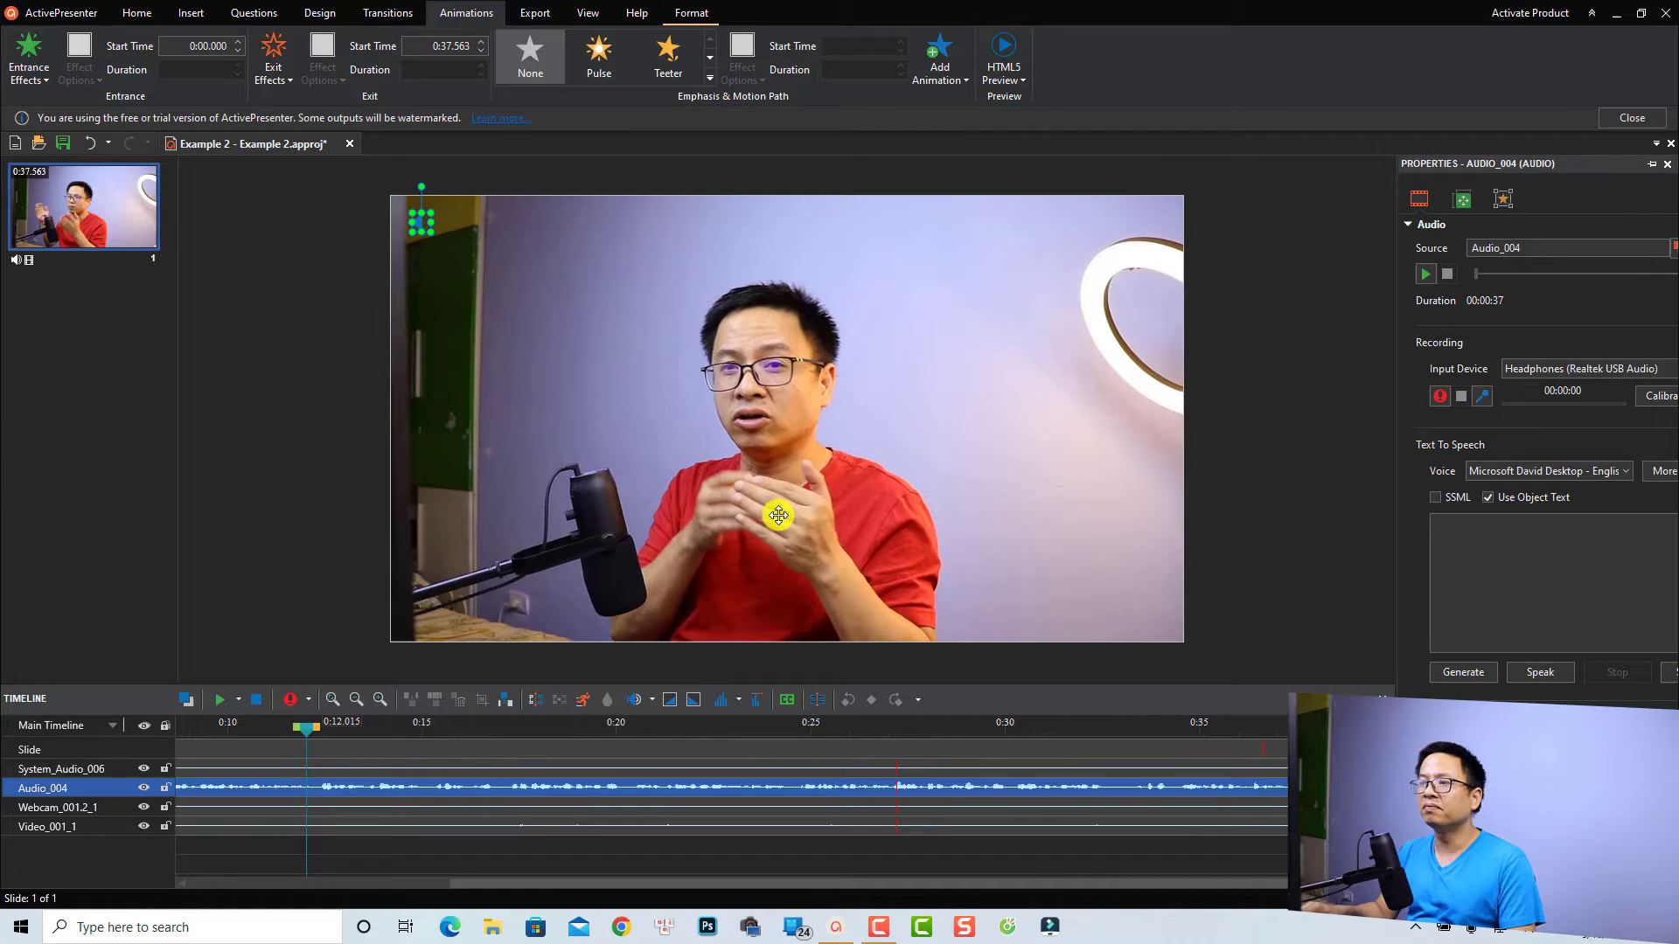
Move the playhead to 0:09.337 and start inserting a text caption from the Insert tab.
click(204, 725)
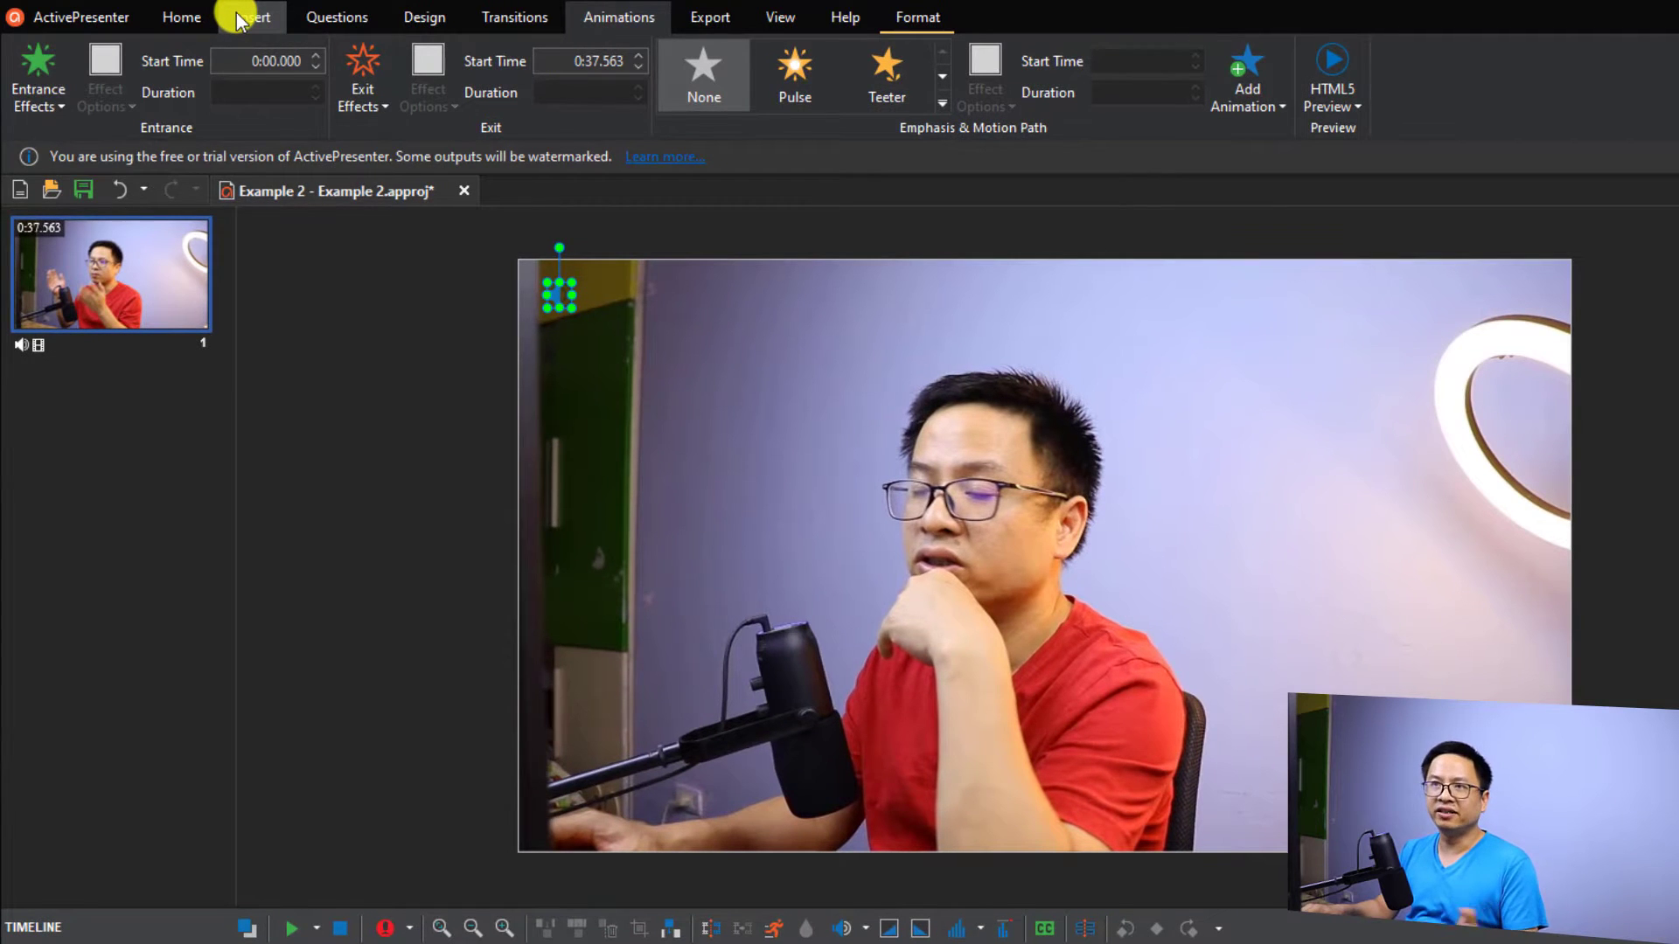
click(241, 18)
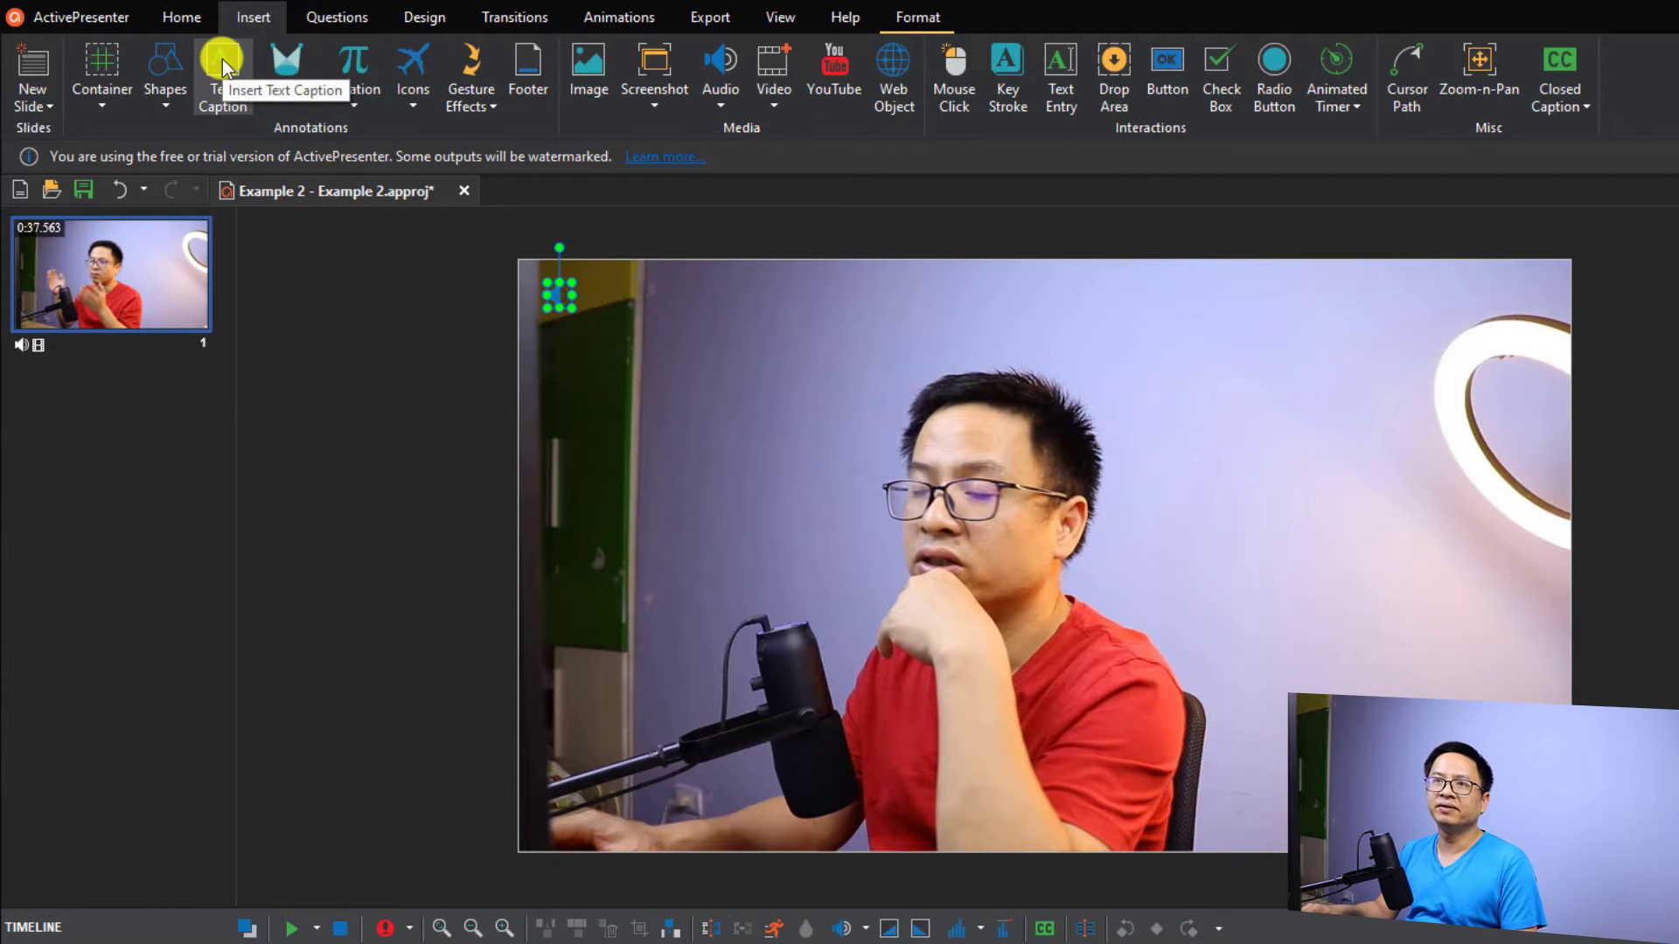
click(165, 98)
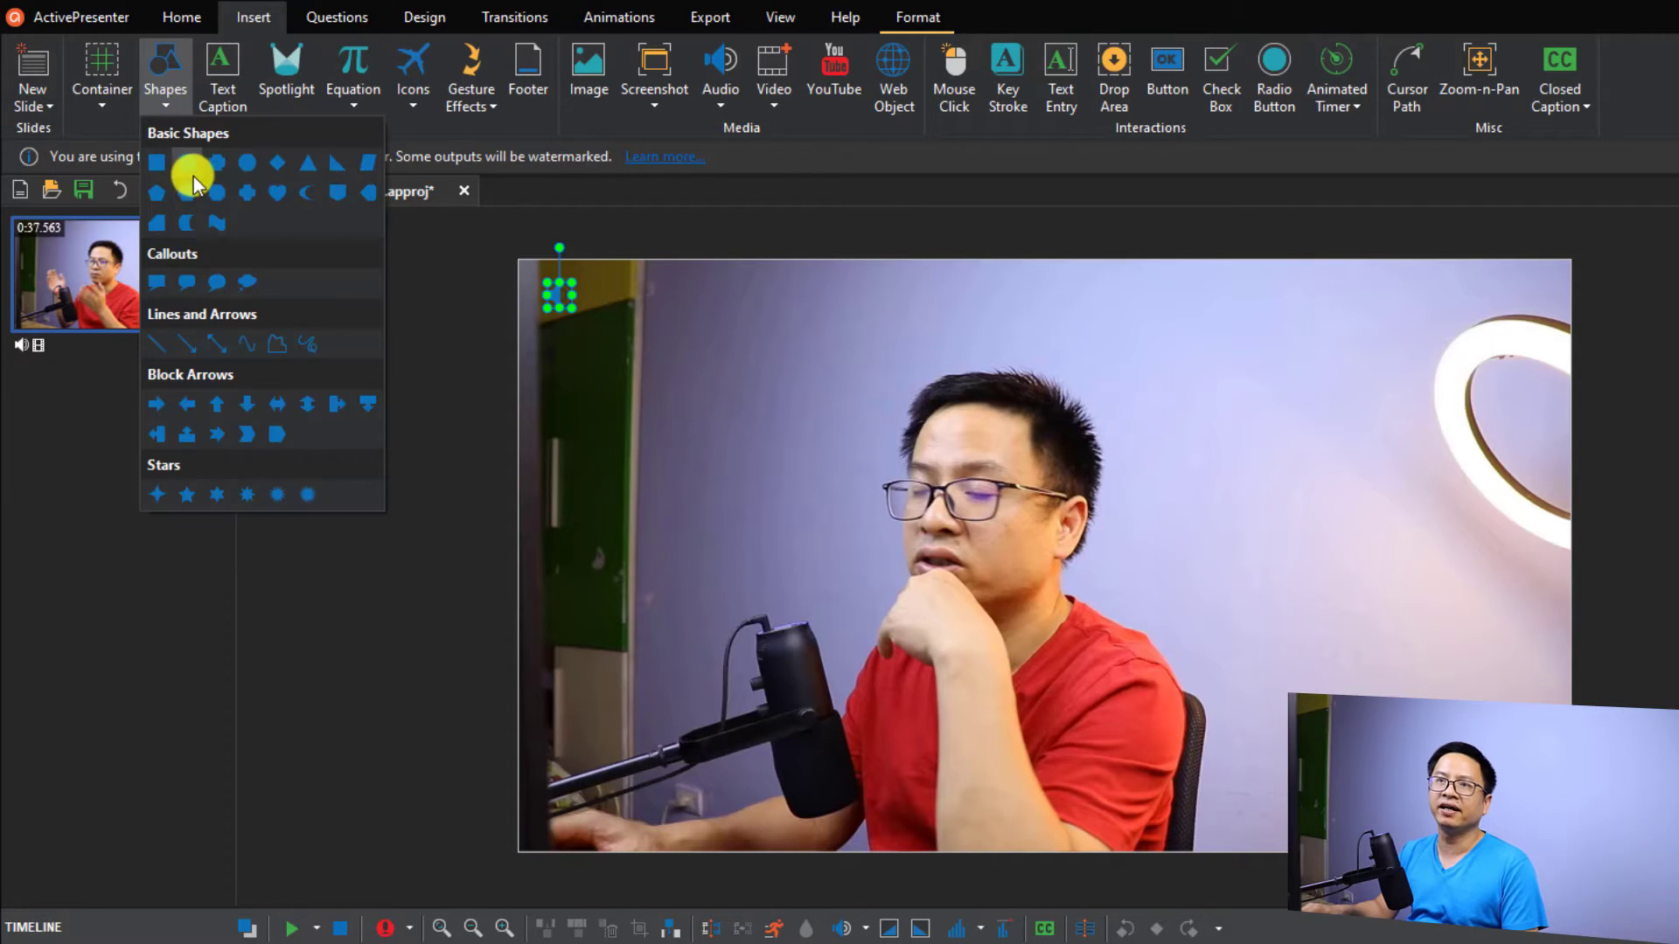
click(230, 76)
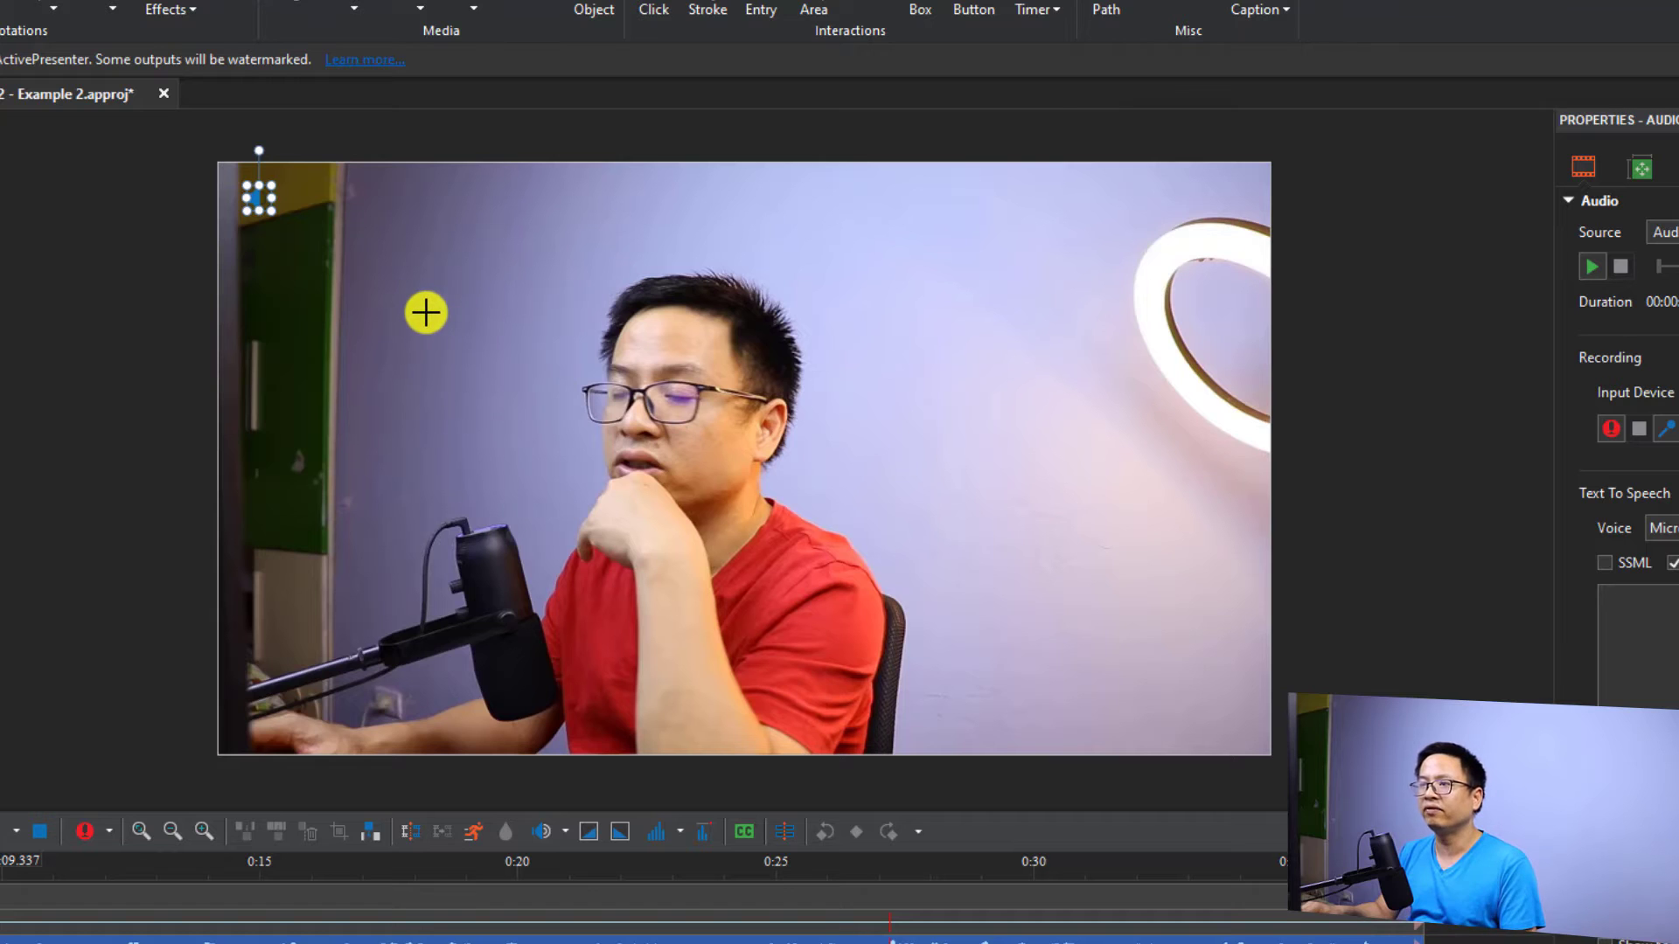
Draw the title caption box across the middle of the webcam video.
mouse_move(426, 313)
mouse_down()
mouse_move(917, 485)
mouse_move(1069, 489)
mouse_up()
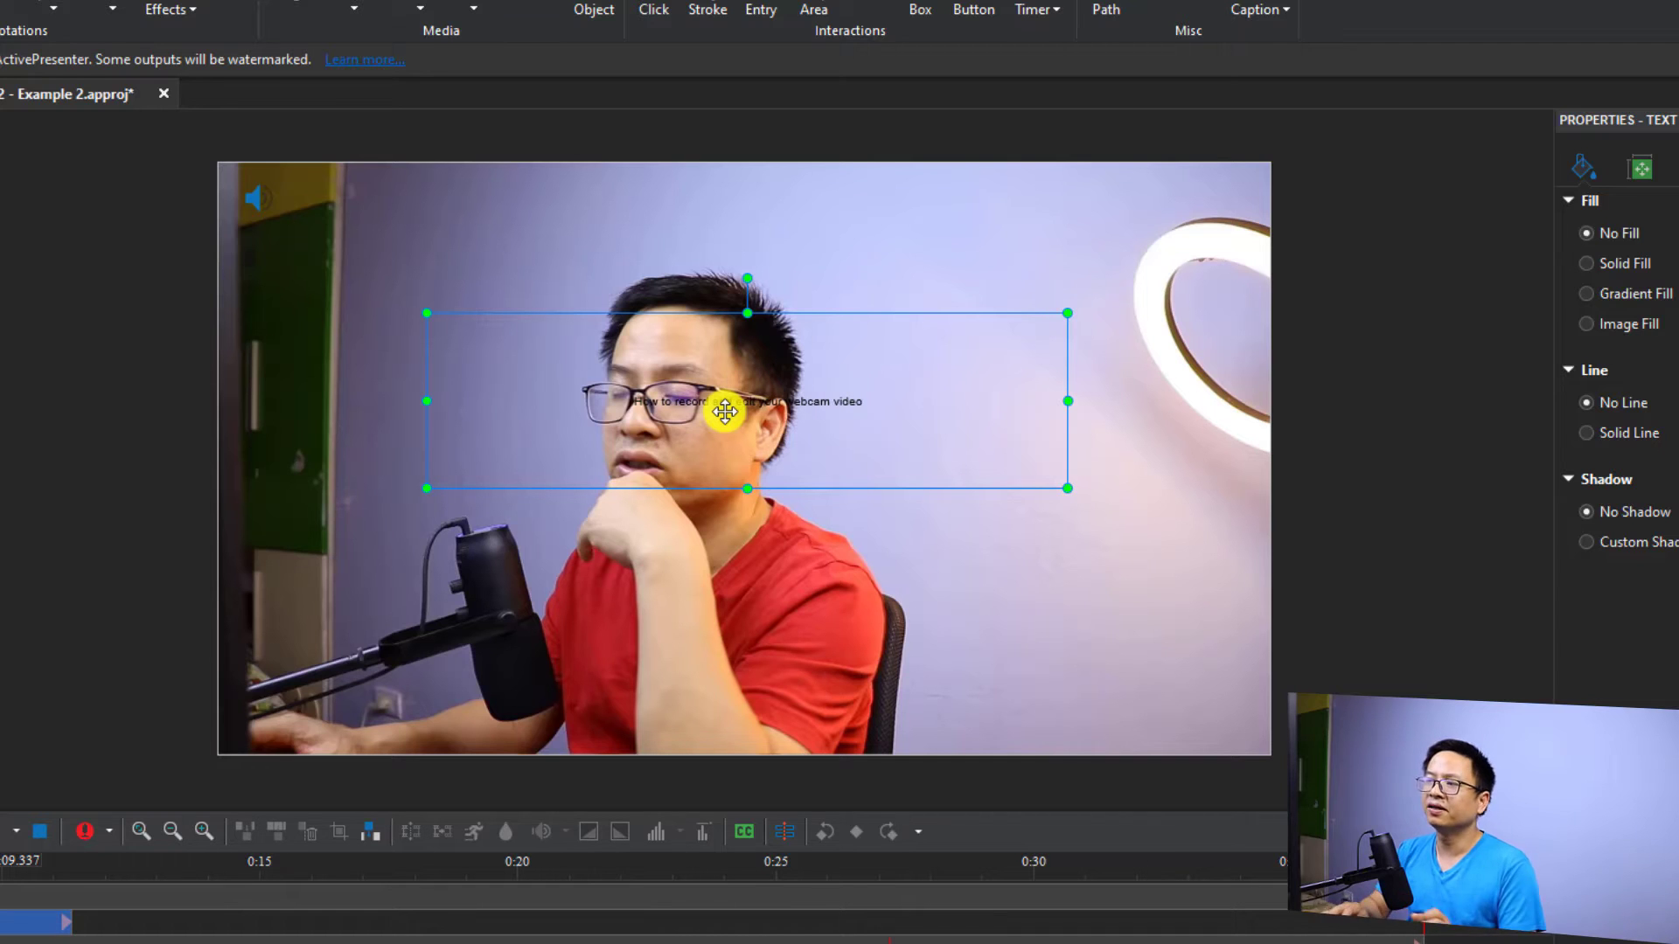
Set all the caption text to Arial Black at size 72.
key(ctrl+a)
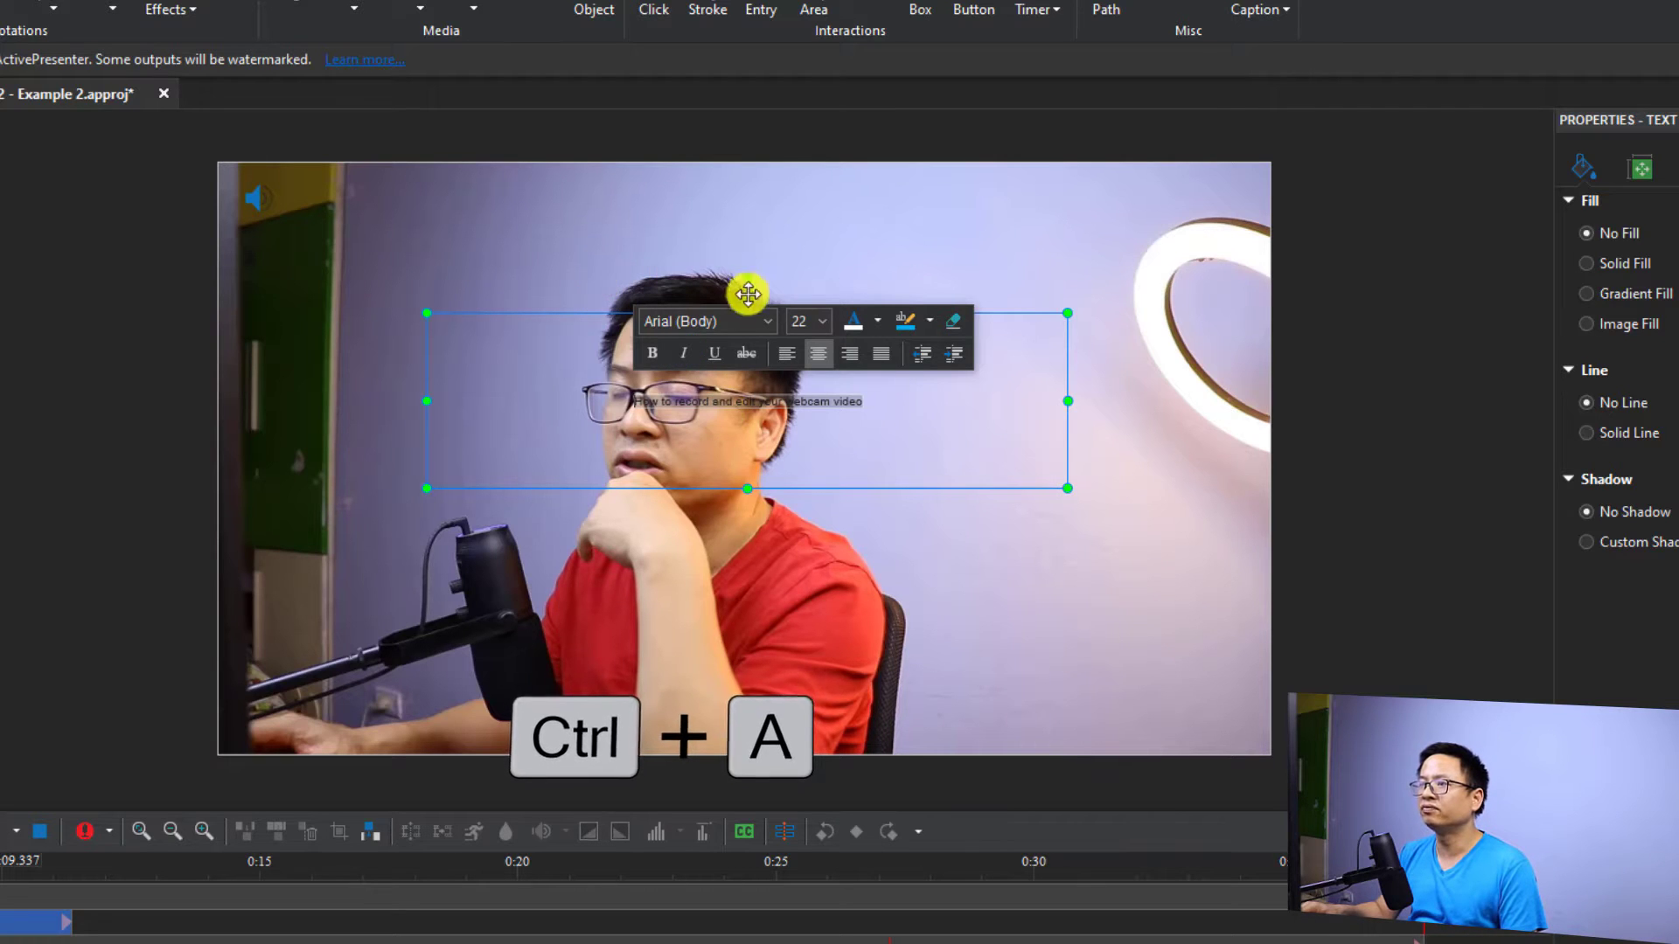
click(763, 319)
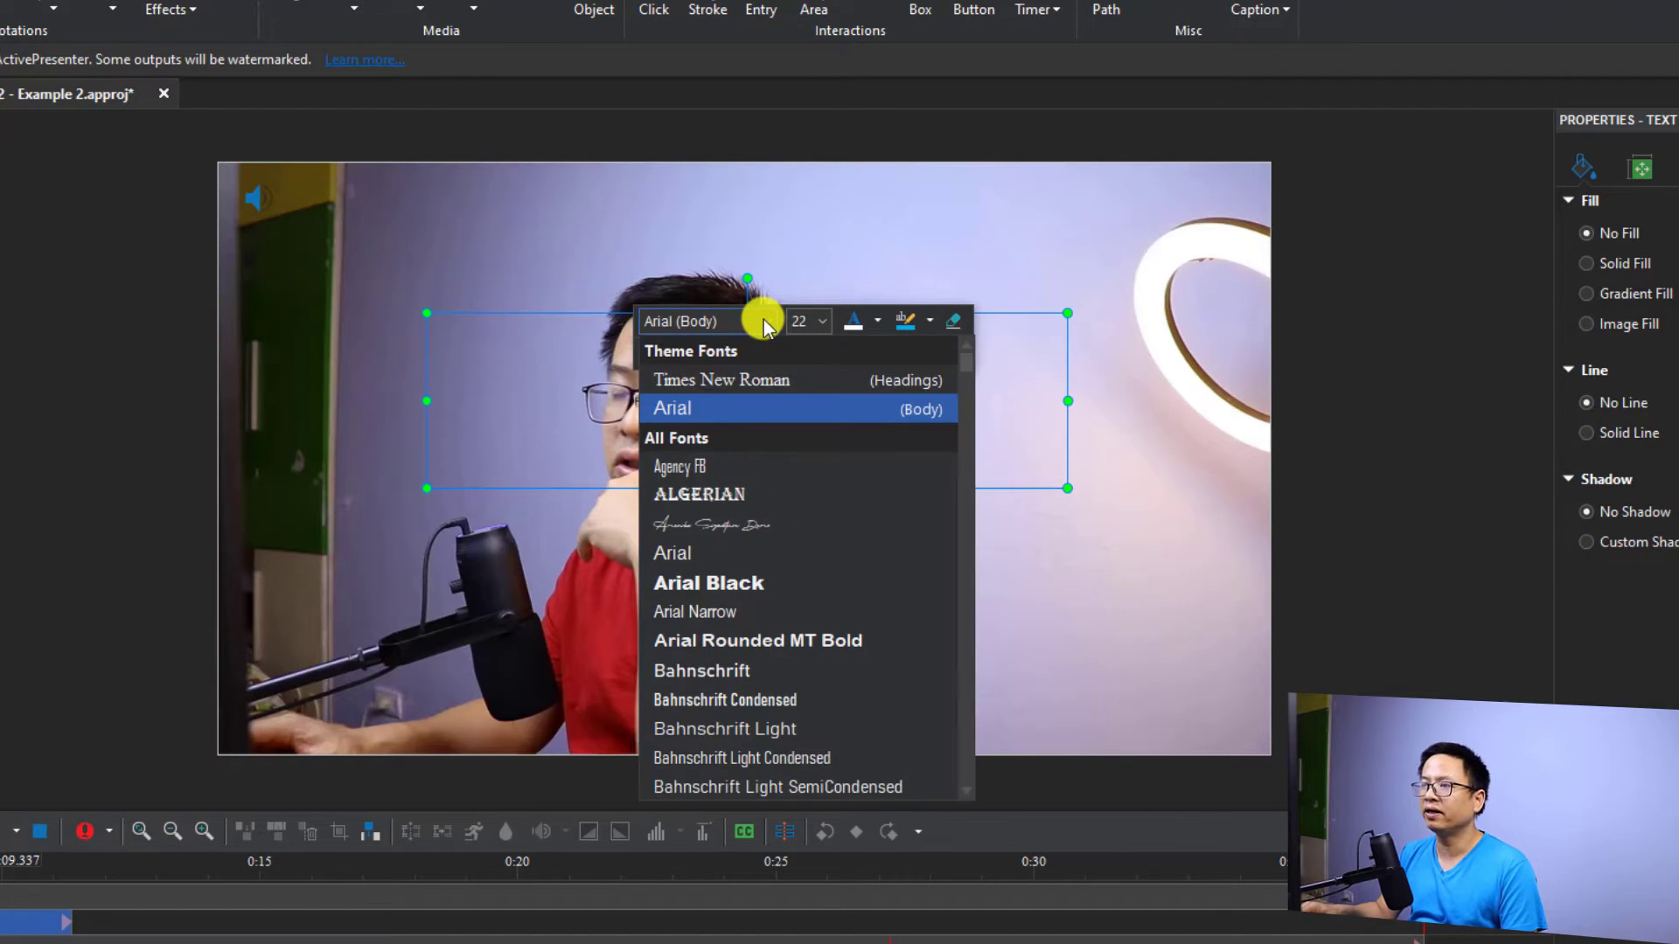
click(694, 585)
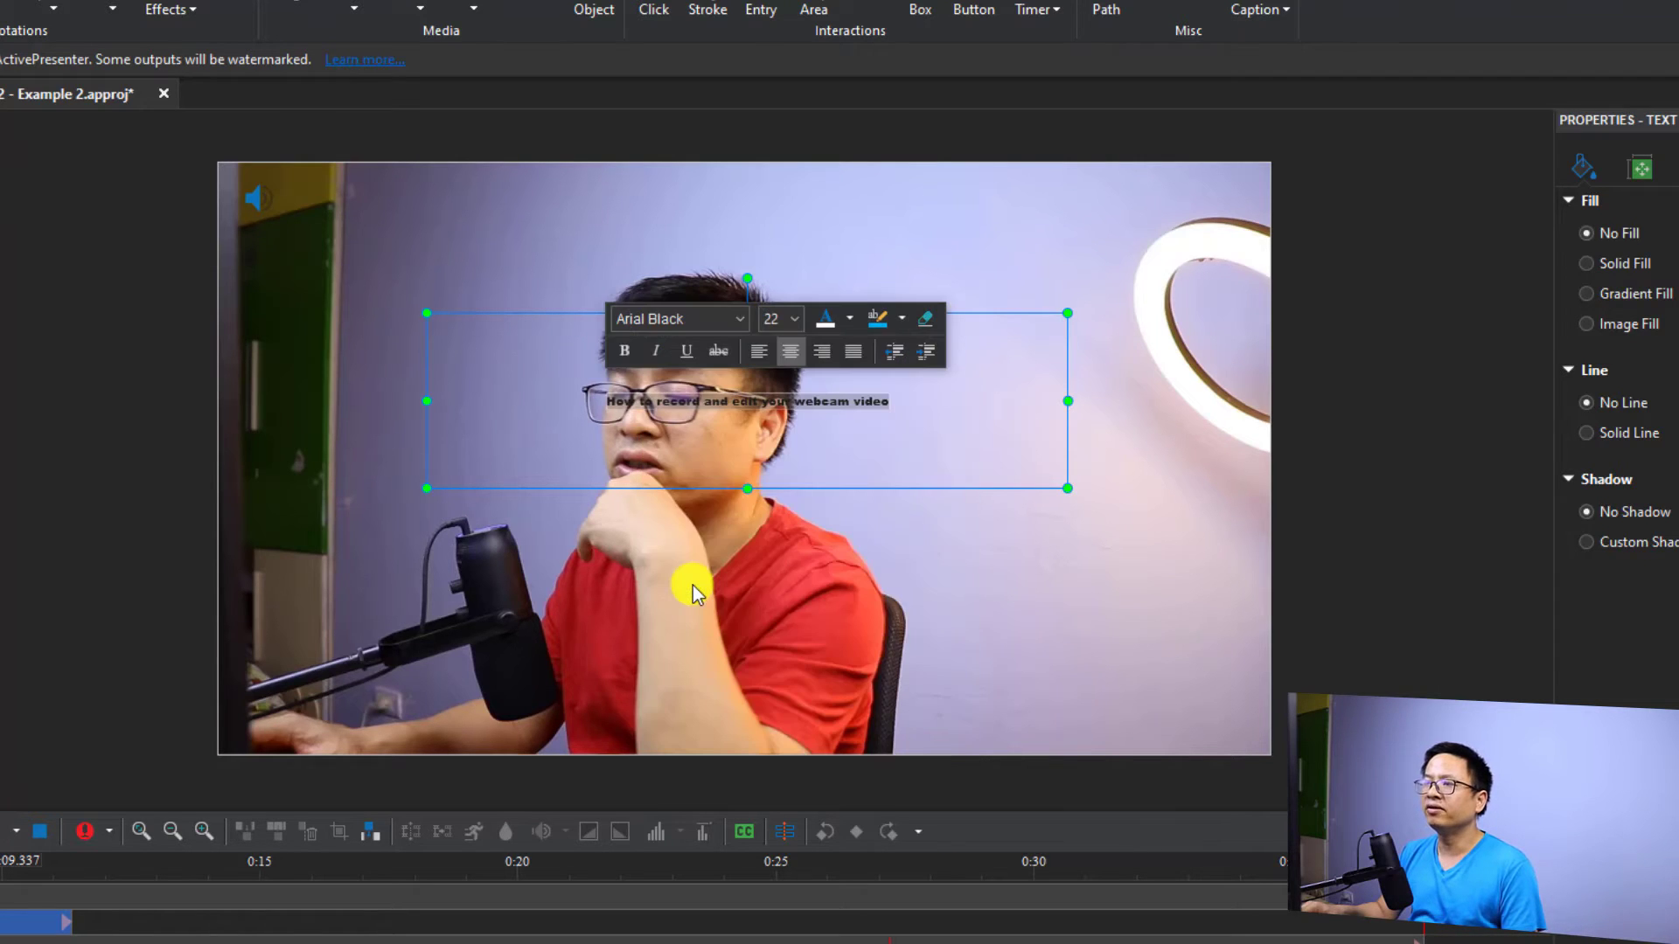
click(795, 322)
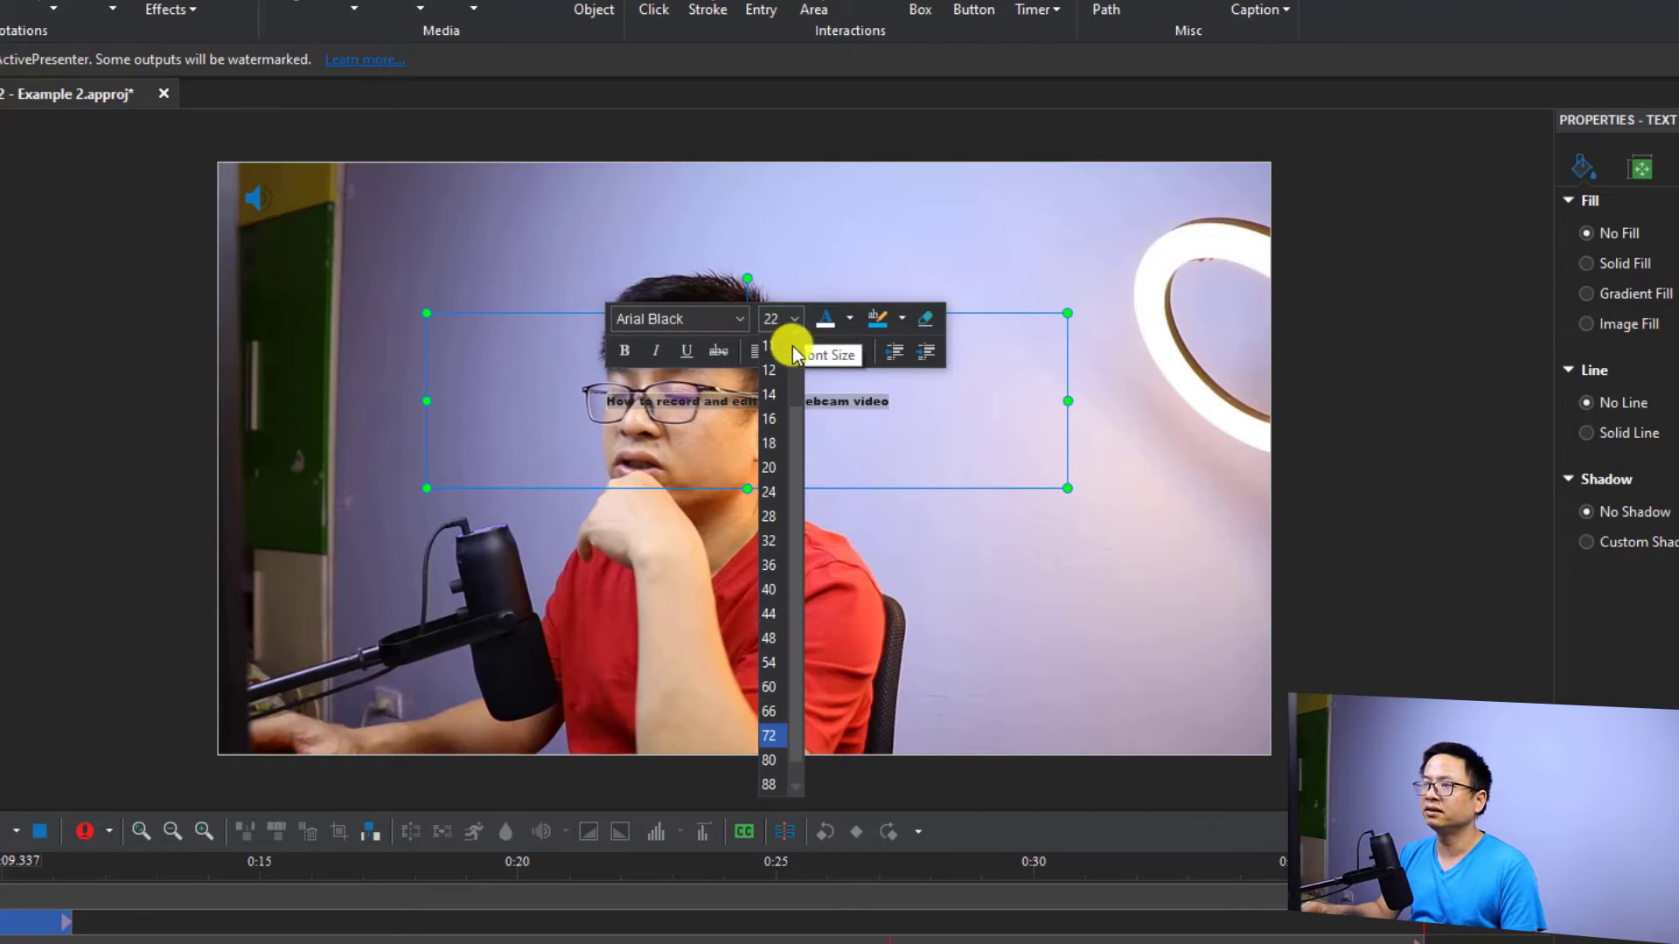
click(768, 737)
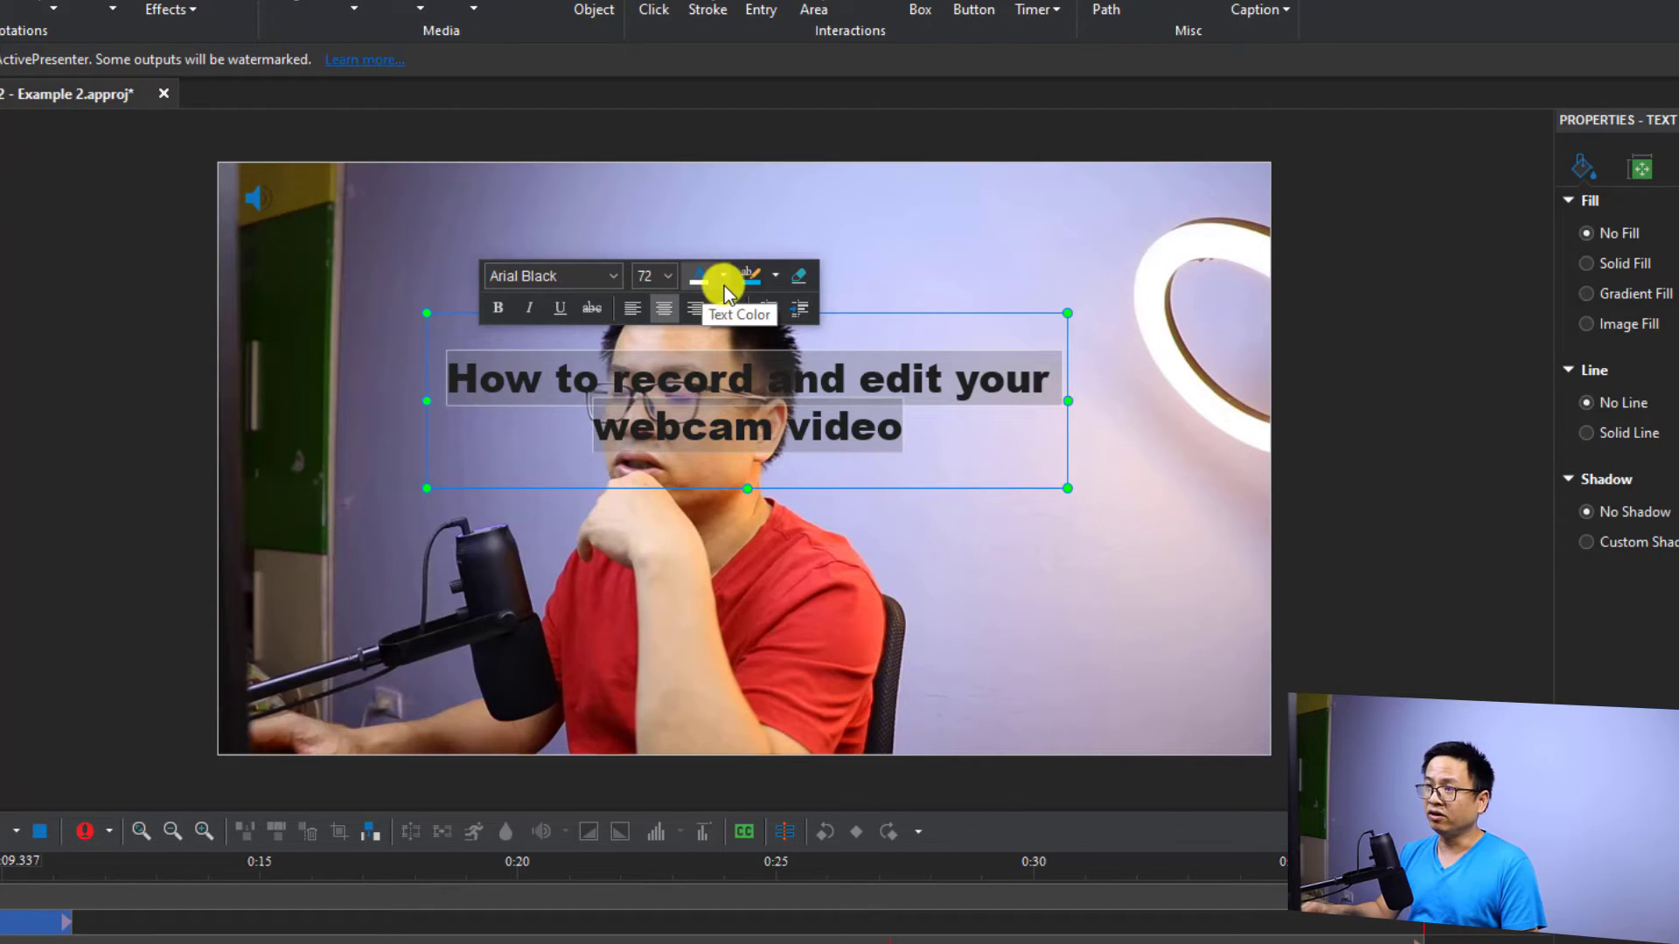
Give the title a light-blue highlight and white text colour.
click(777, 278)
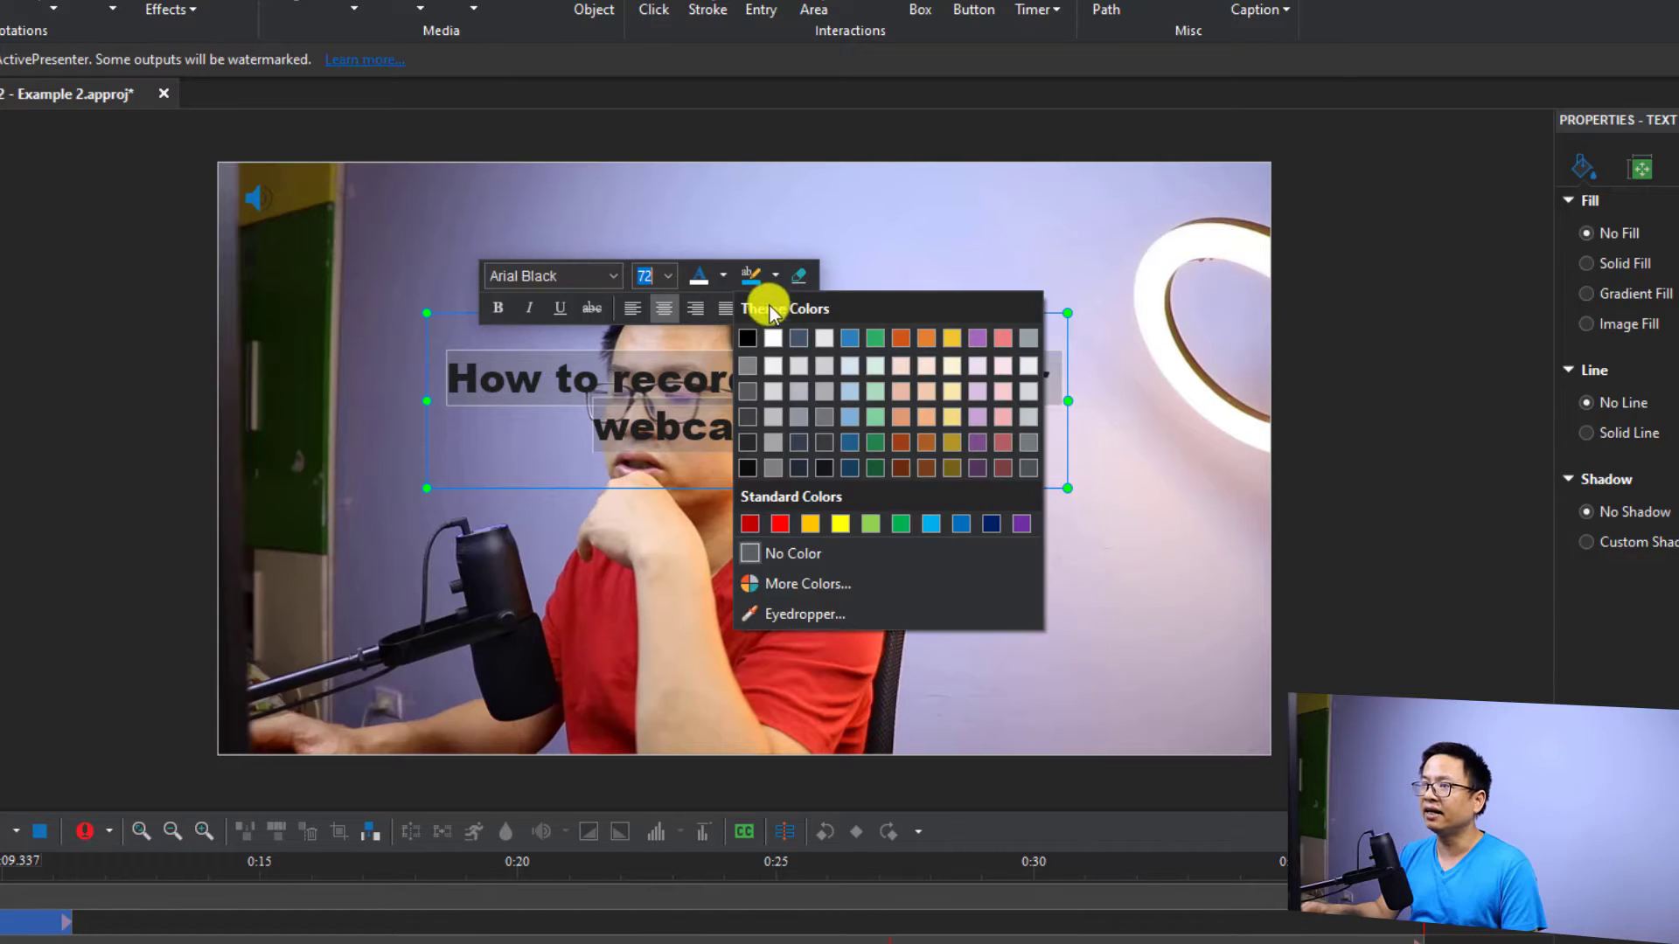
click(932, 524)
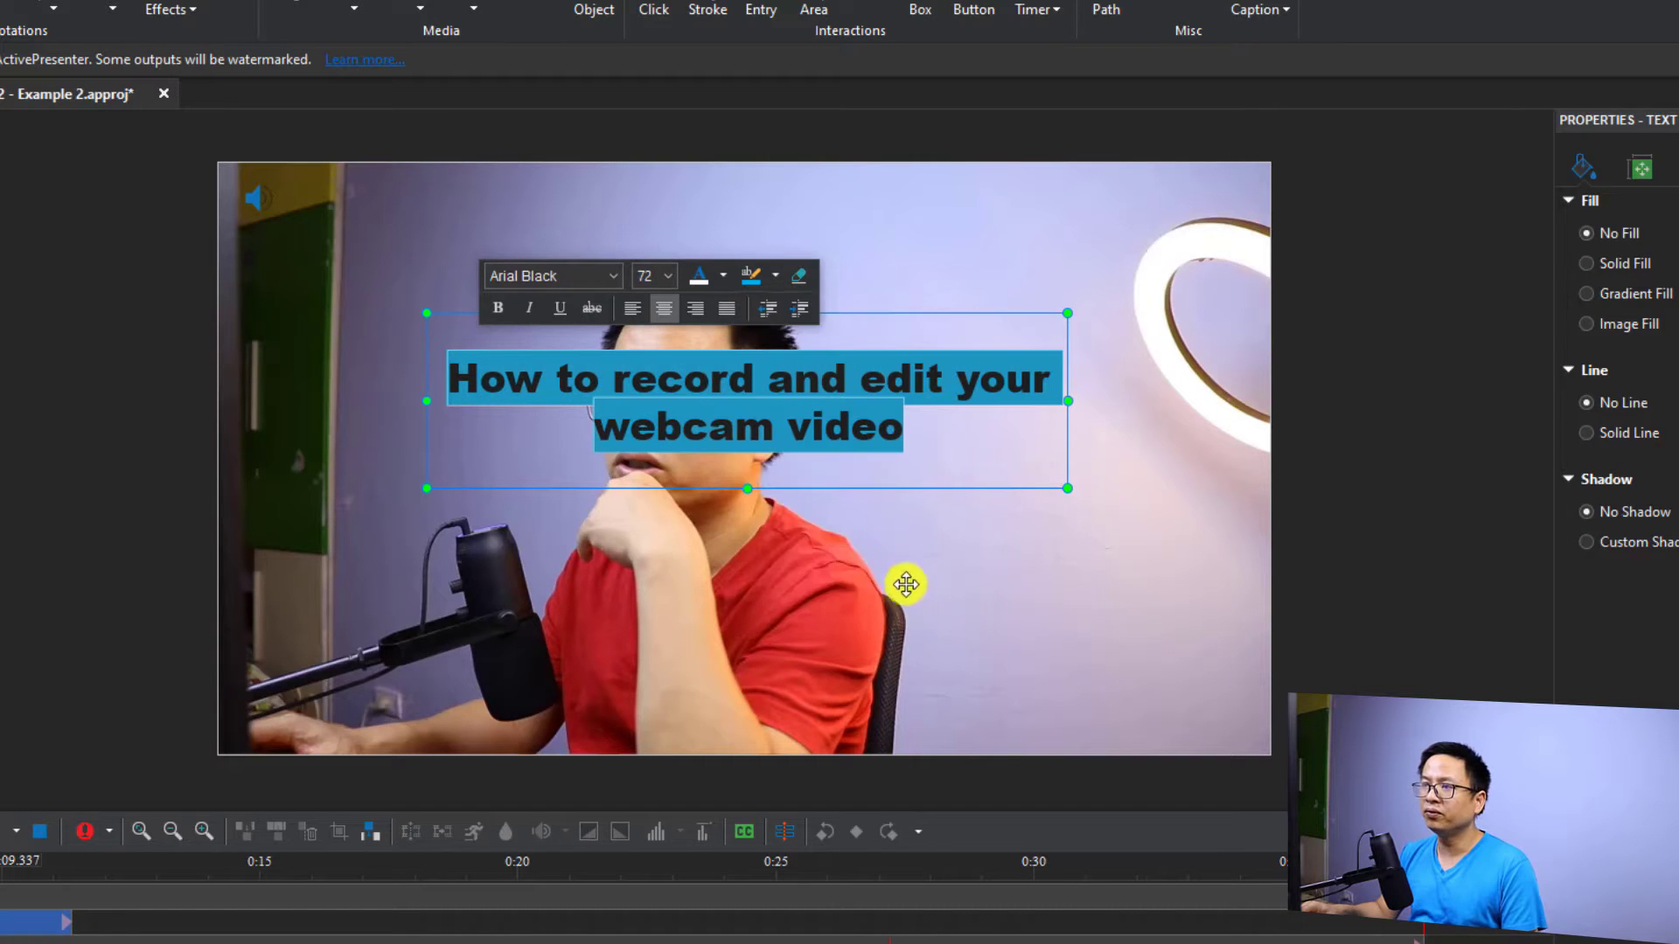
click(711, 281)
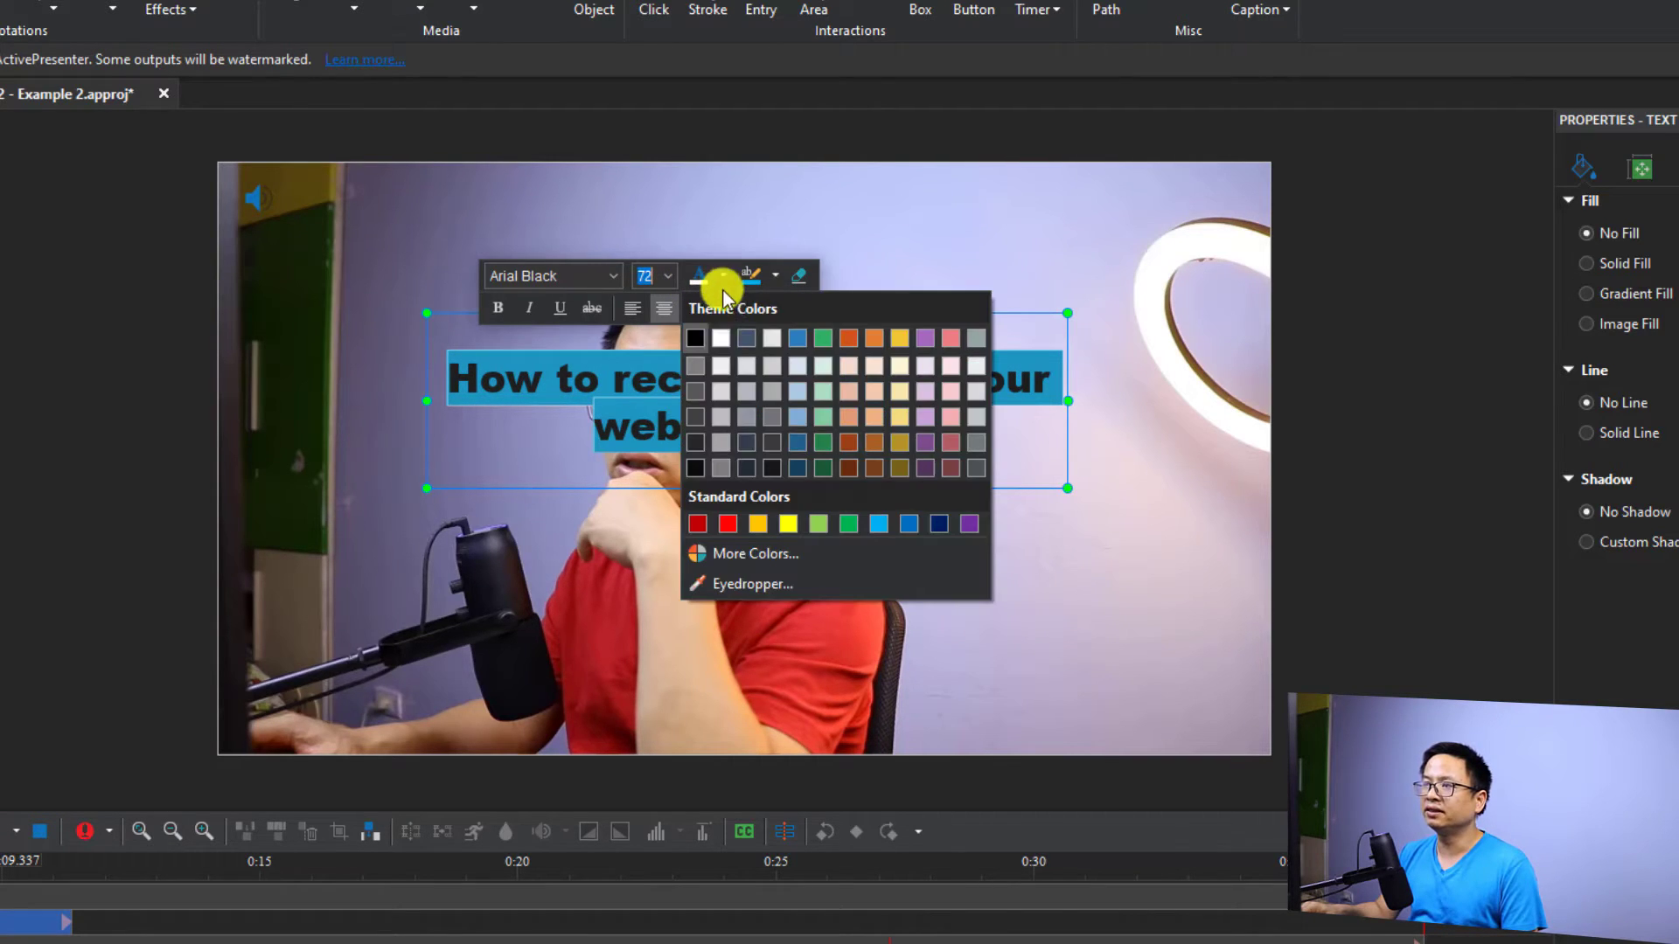
click(726, 344)
click(728, 531)
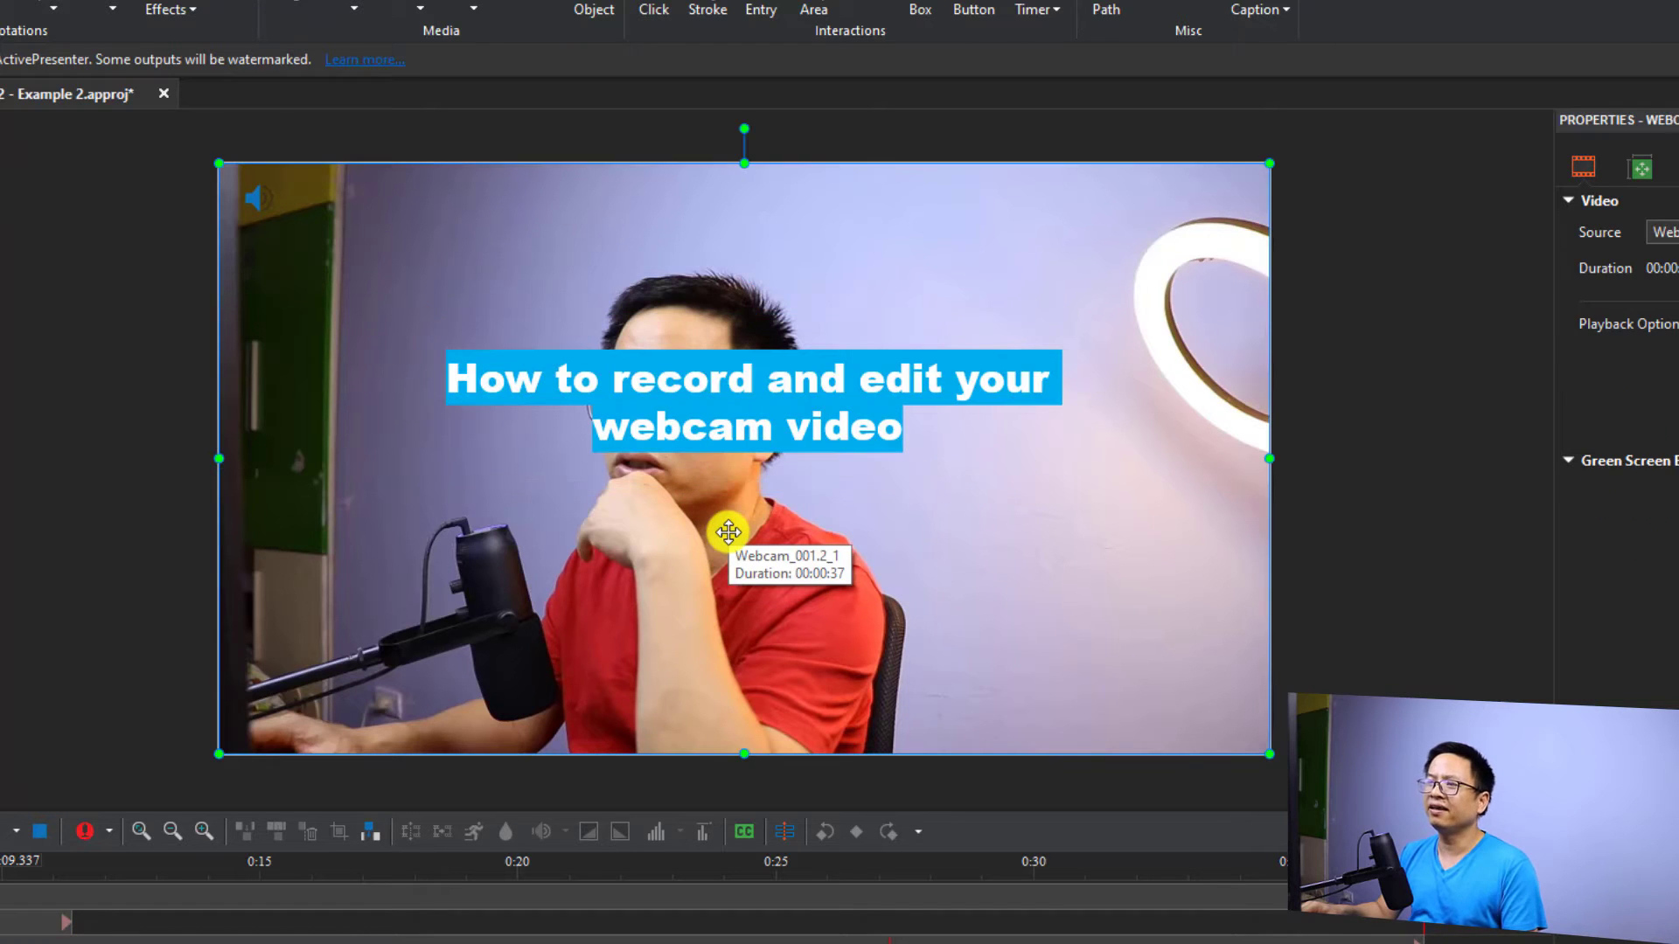
Drag the title caption down toward the bottom of the video.
click(701, 417)
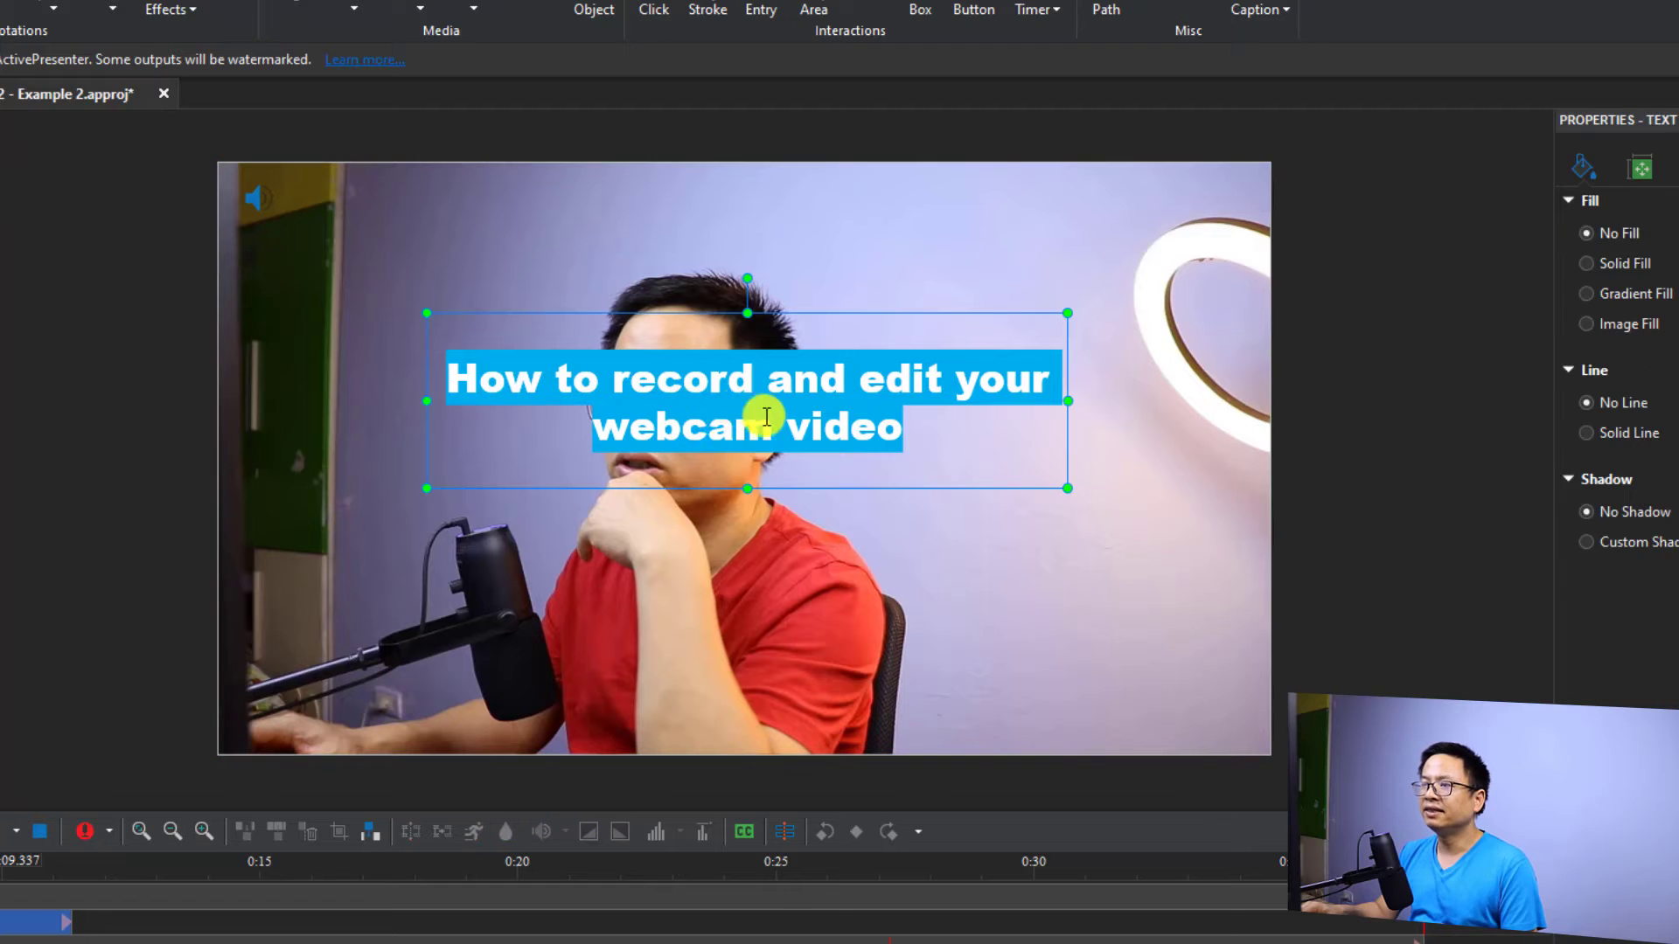
drag(703, 483, 703, 741)
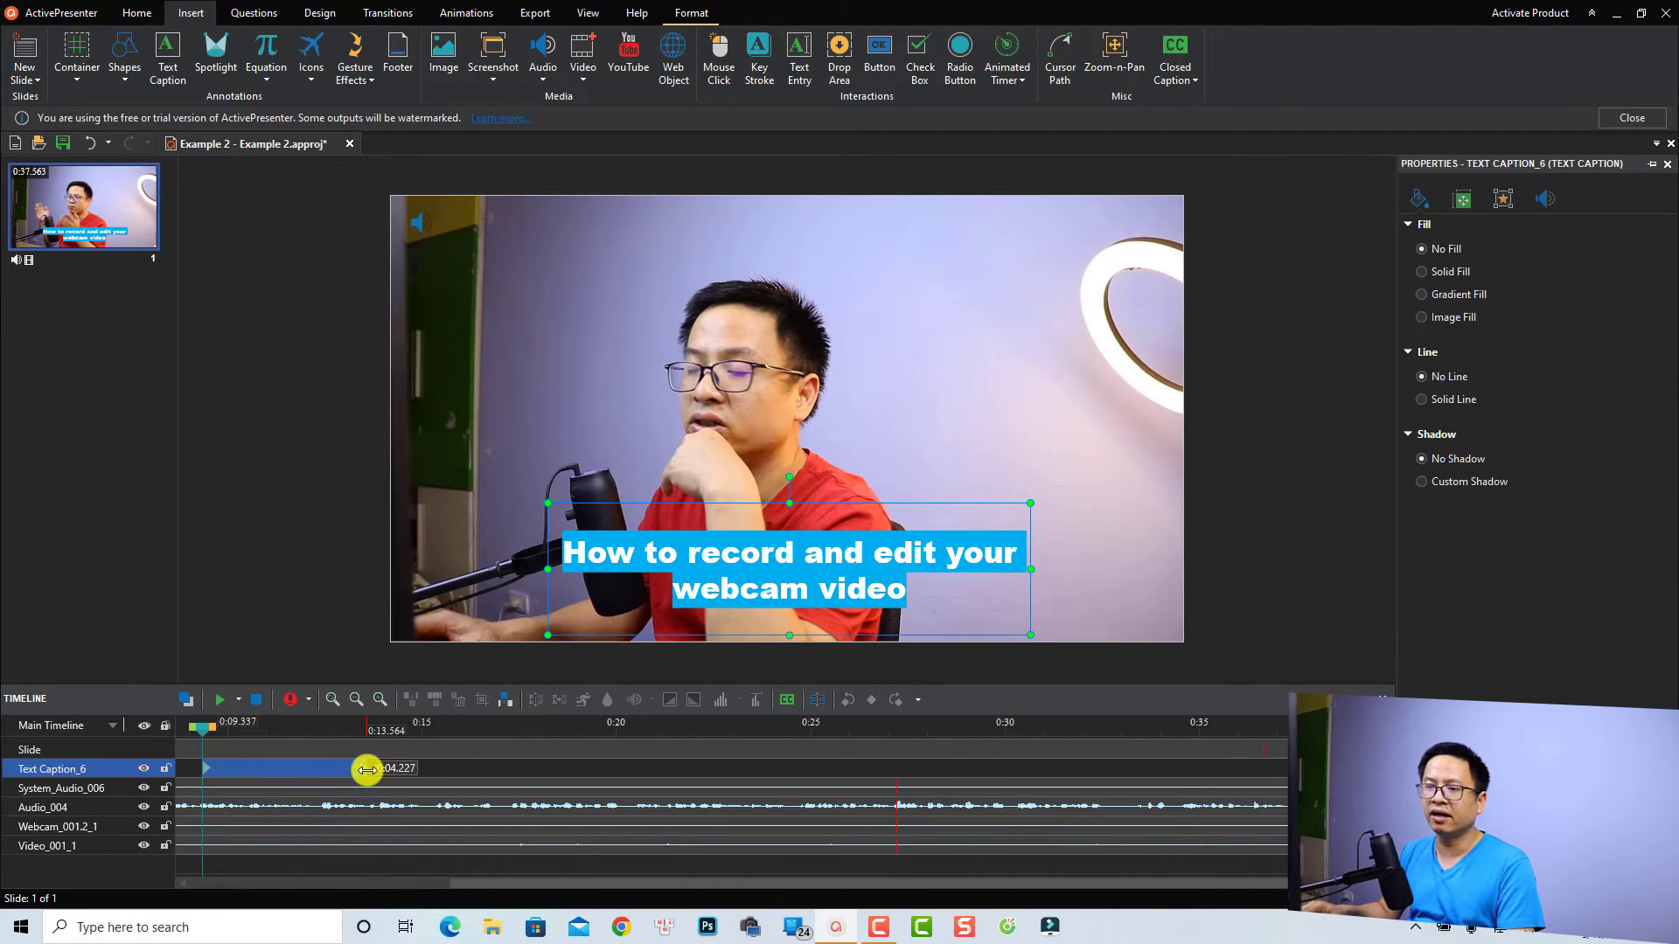
Lengthen the title caption's timeline bar and mute the Audio_004 track's volume.
drag(281, 771, 388, 773)
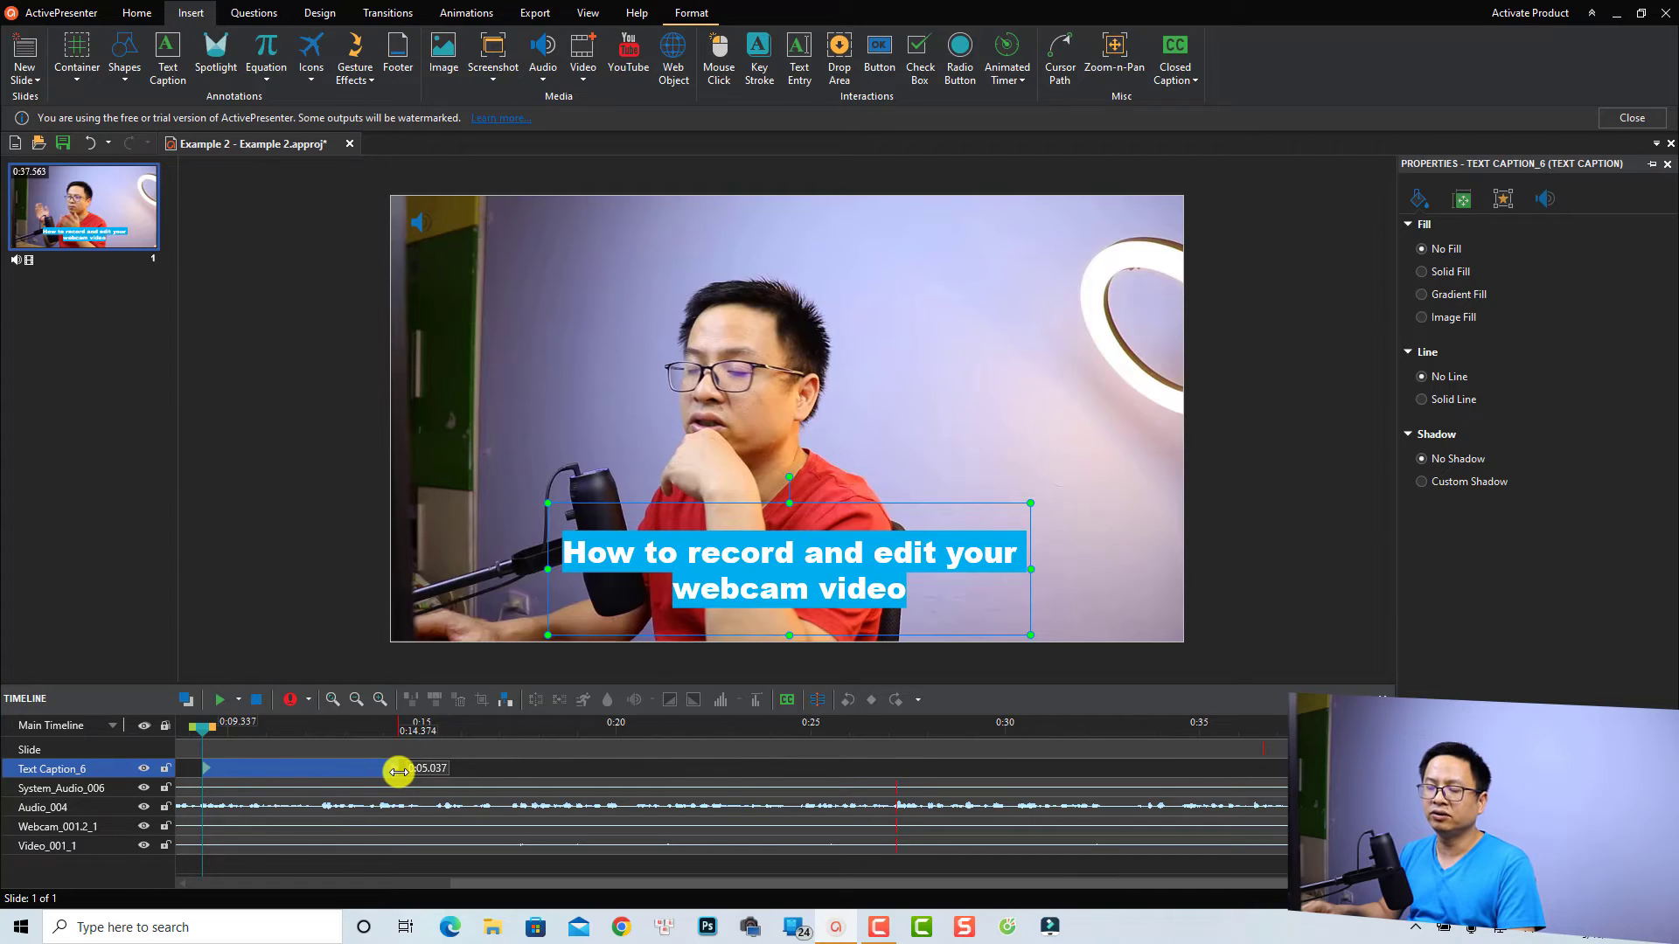
click(230, 813)
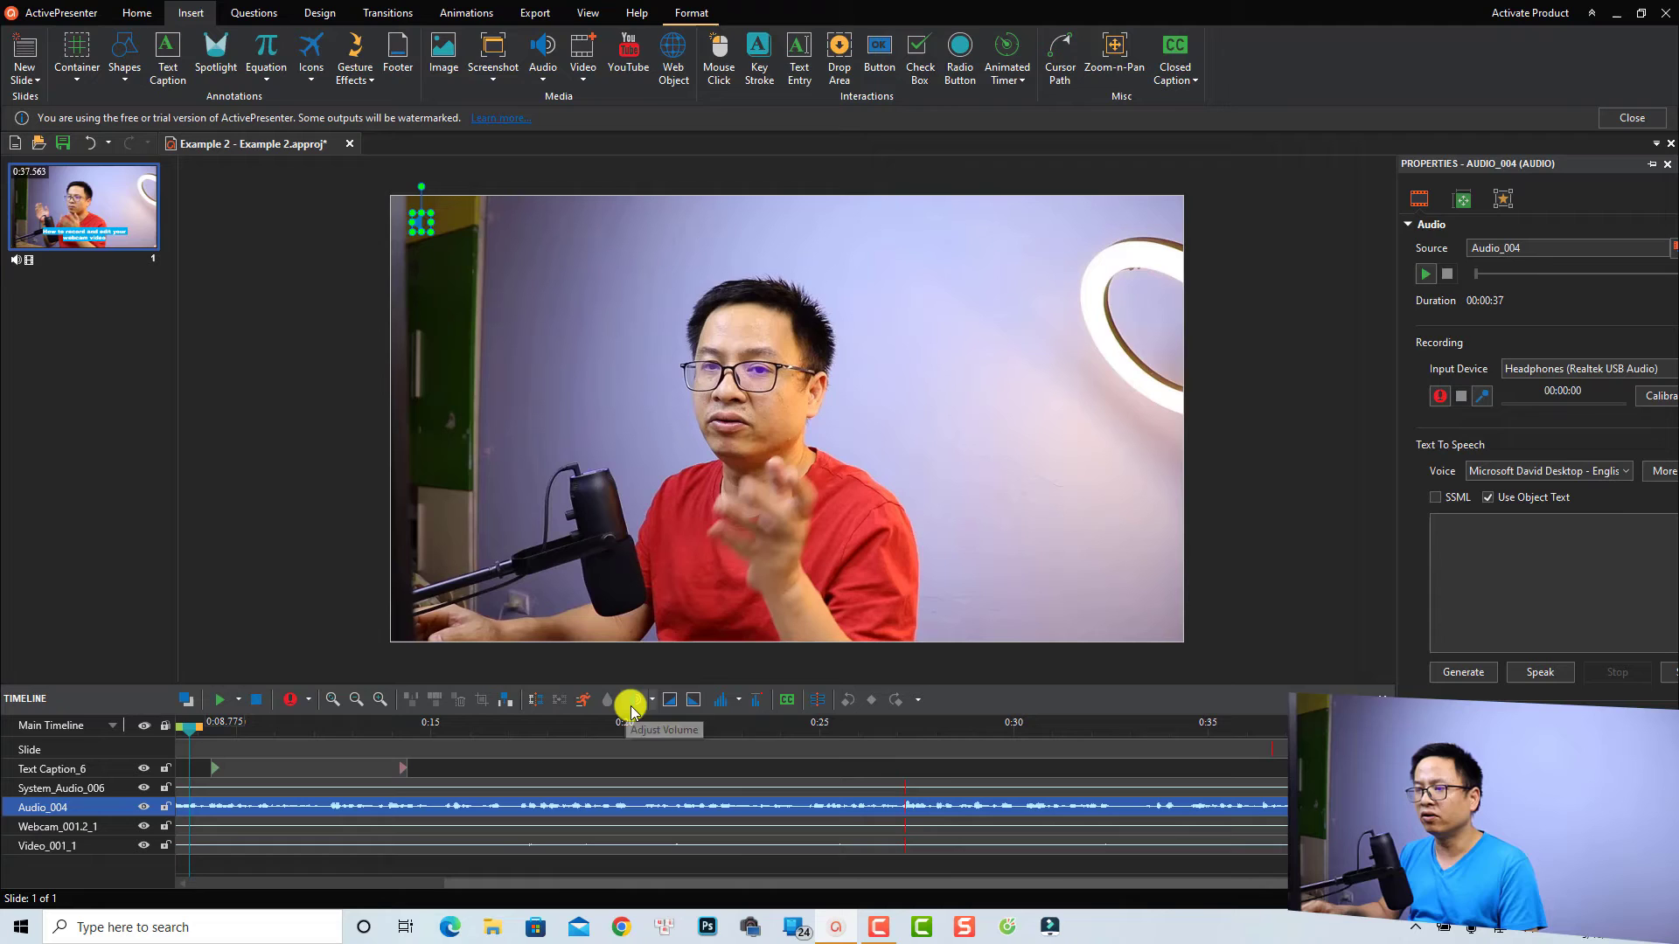
click(631, 708)
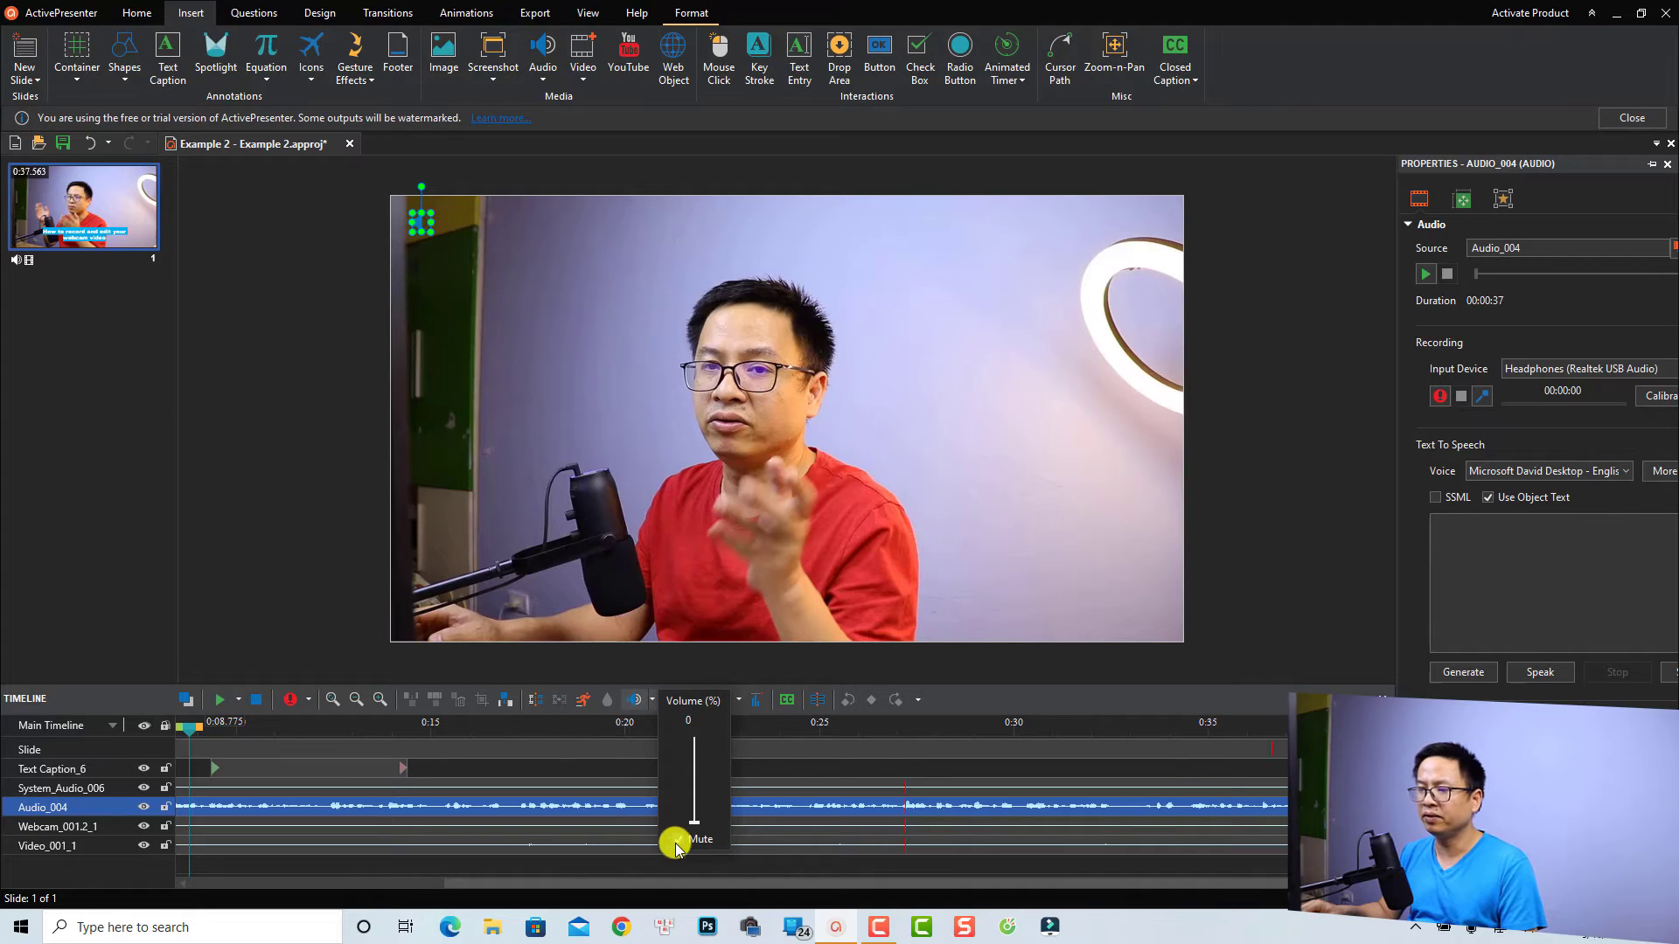
click(275, 847)
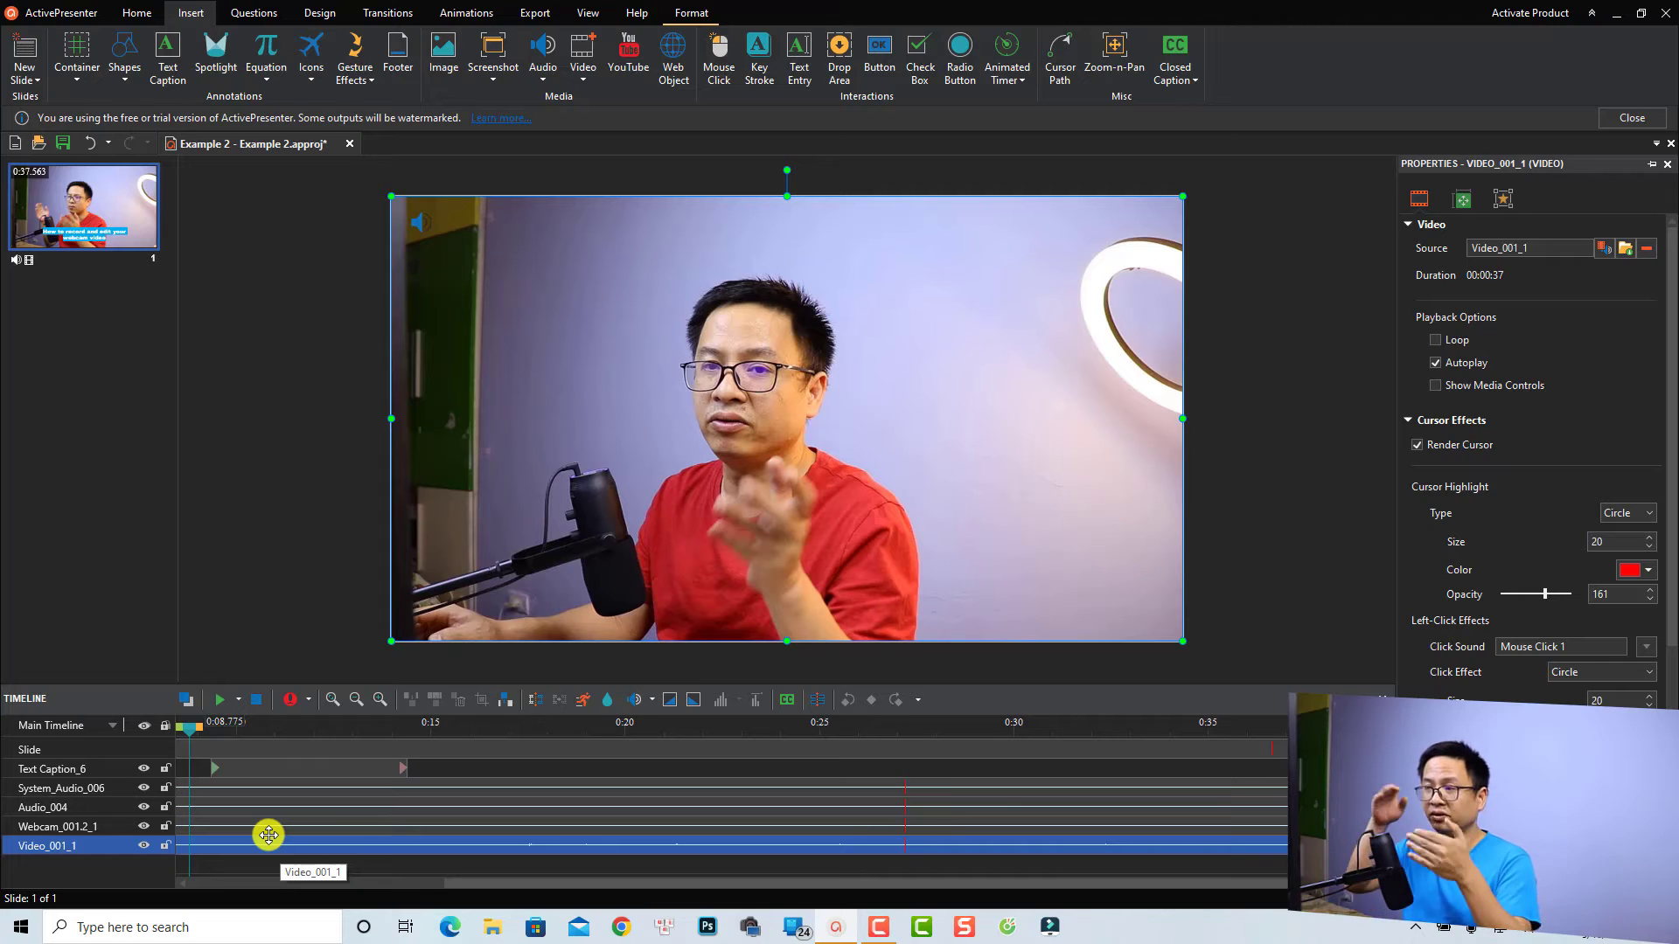
click(268, 834)
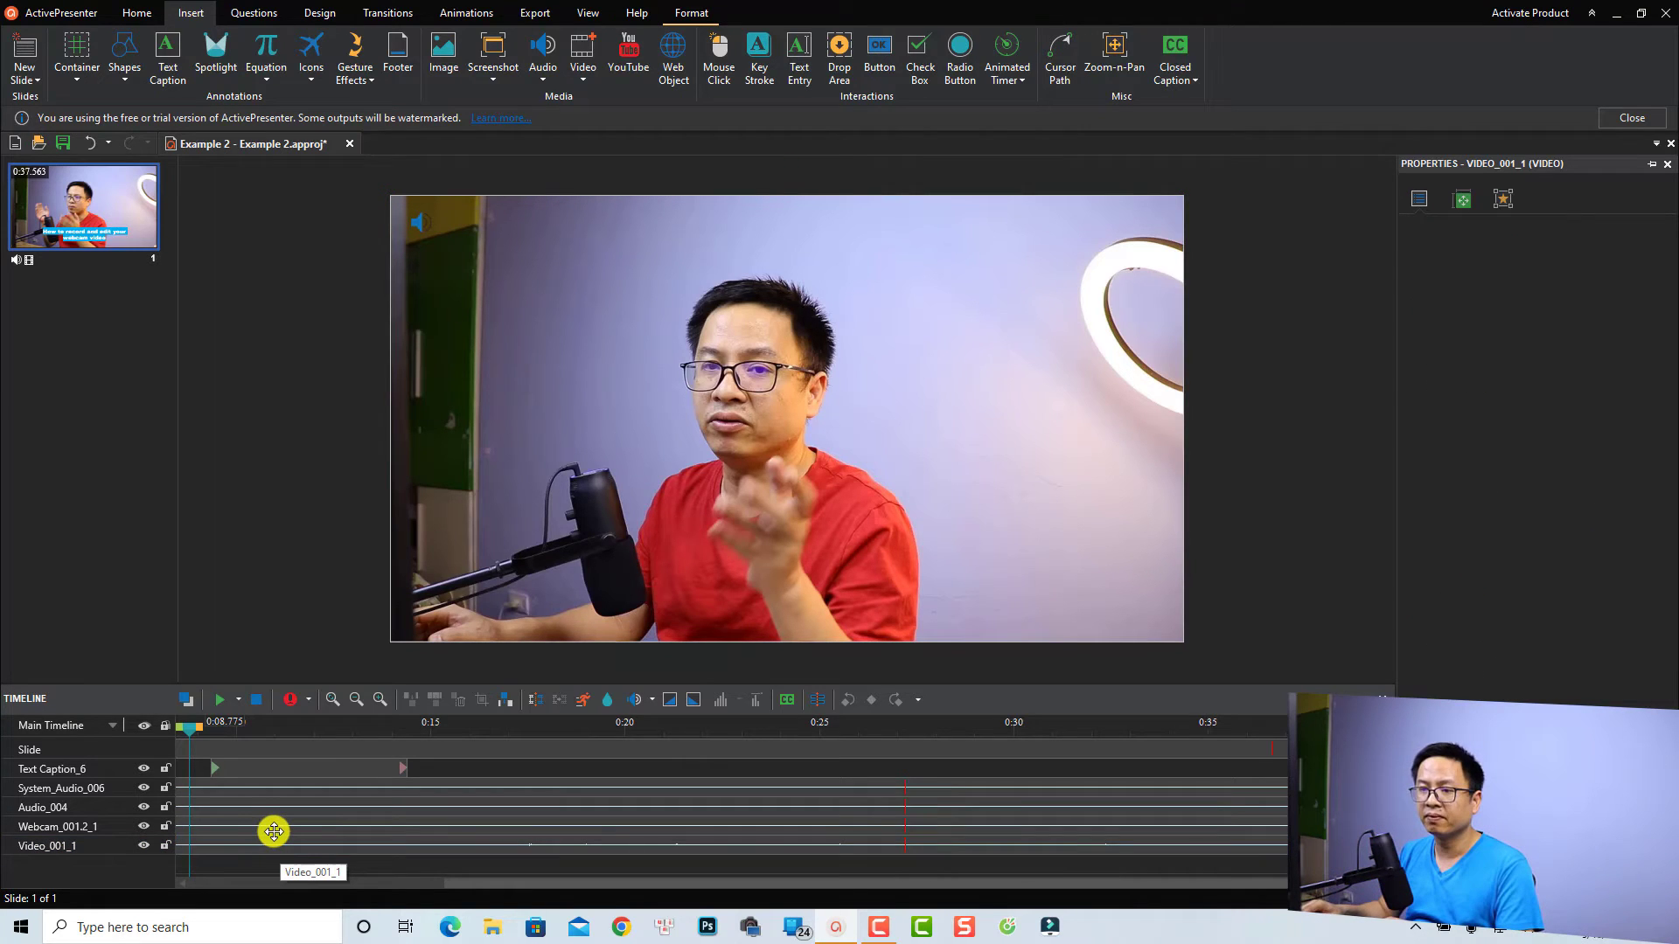
Preview the title over the webcam video, then select the caption bar.
key(space)
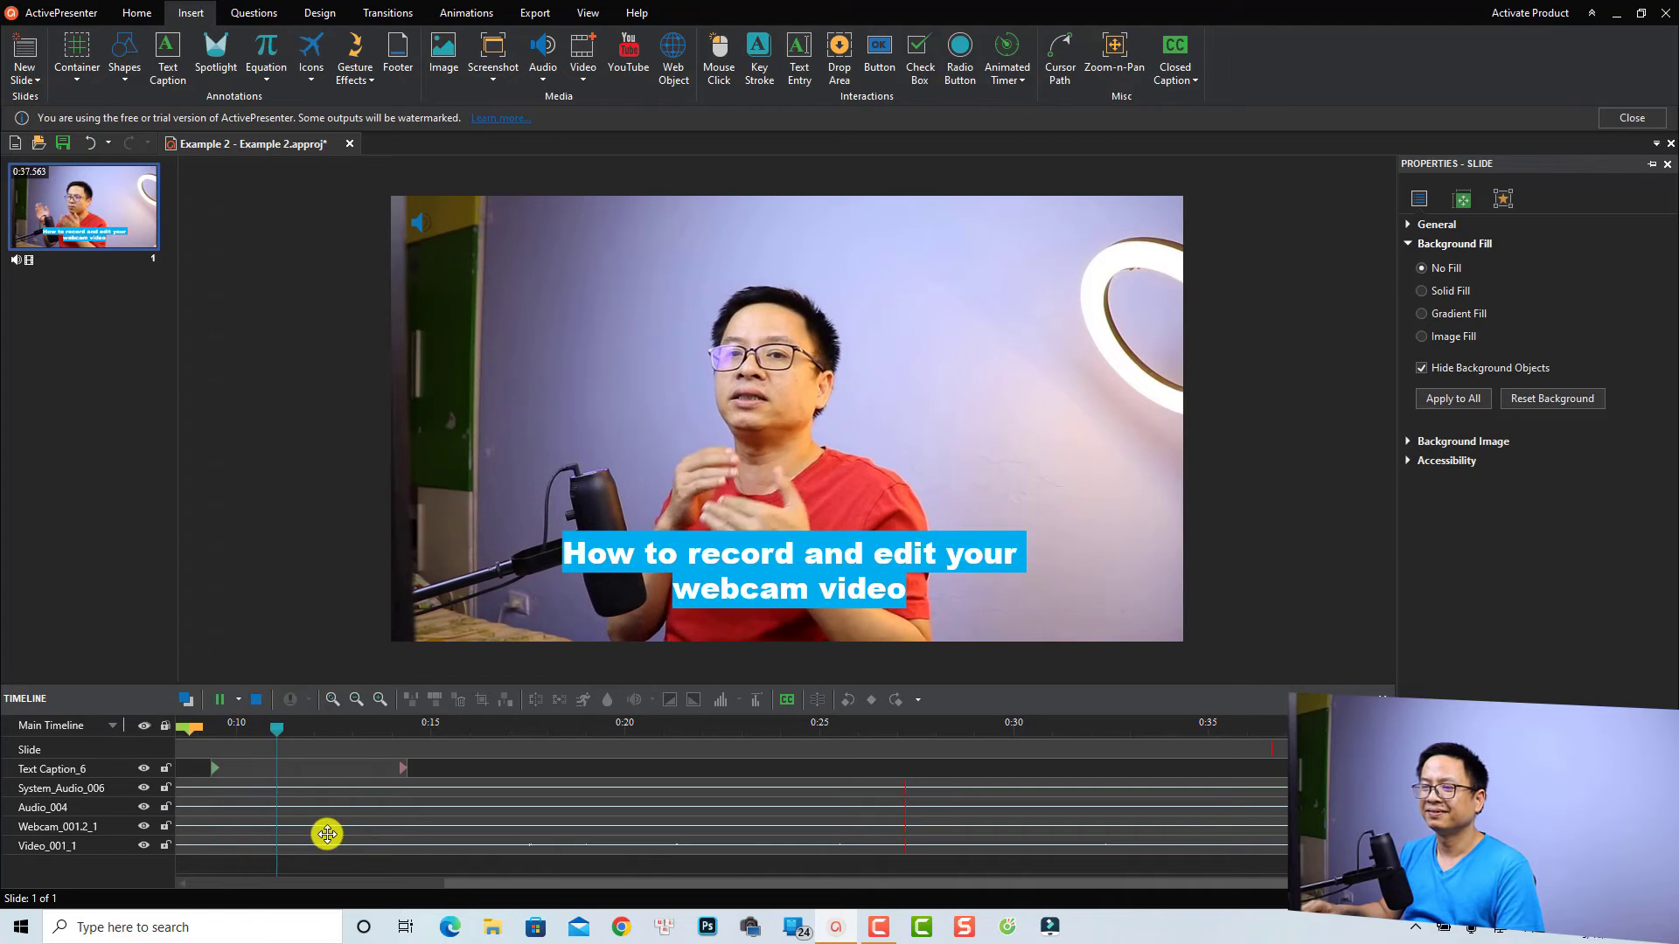
key(space)
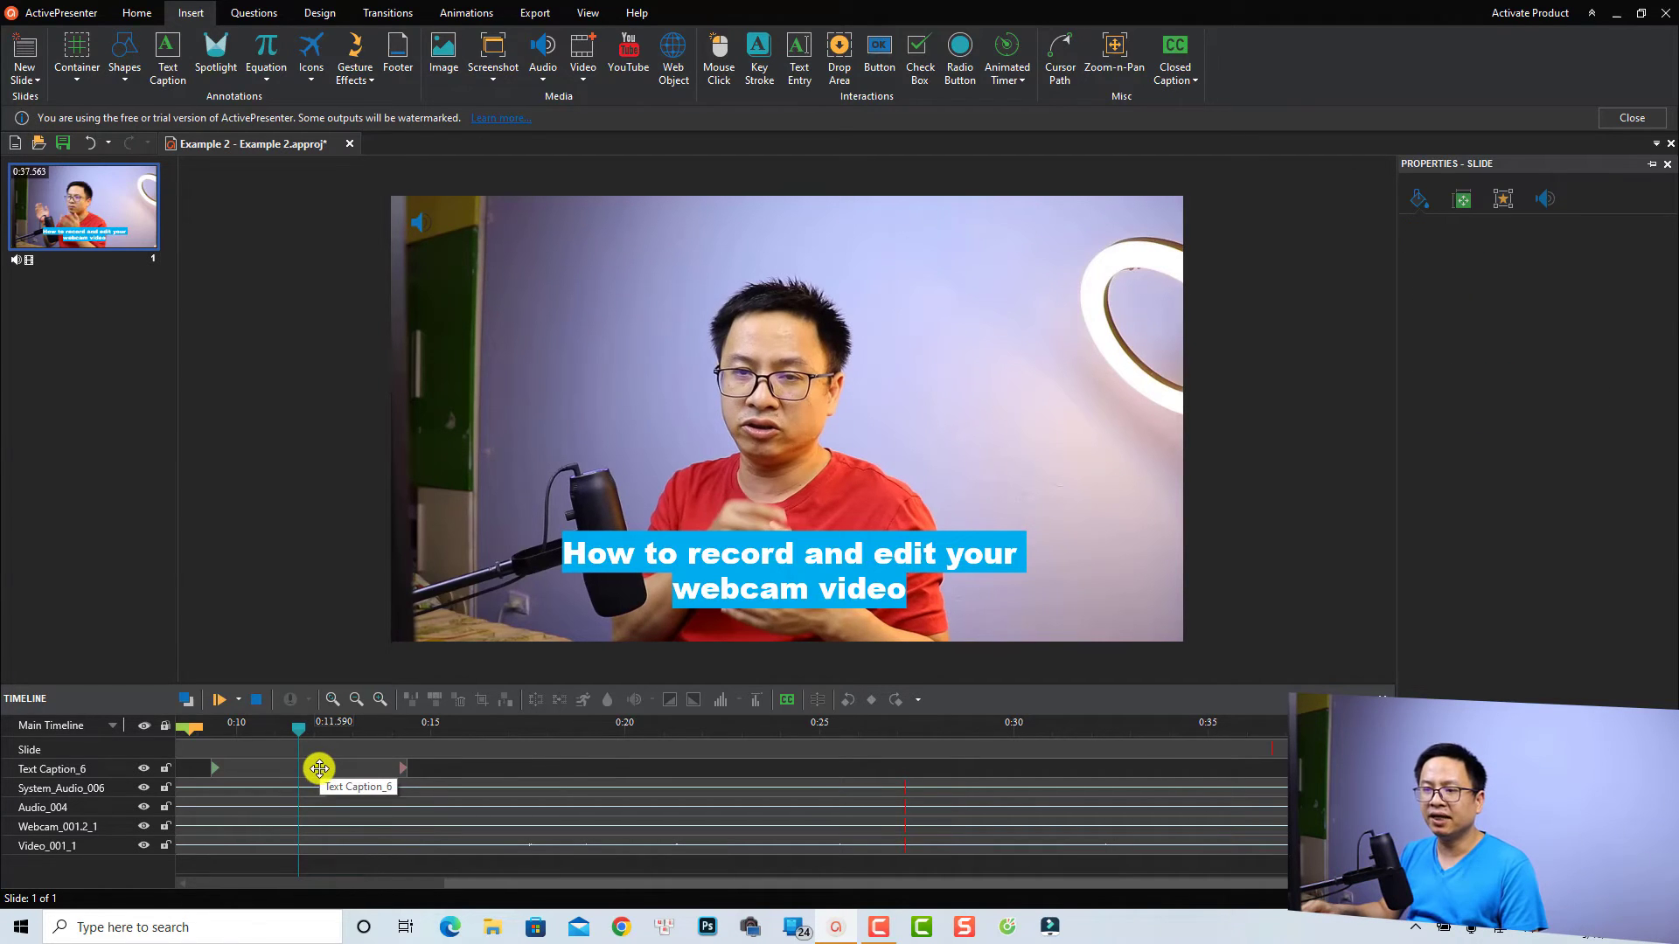
click(318, 767)
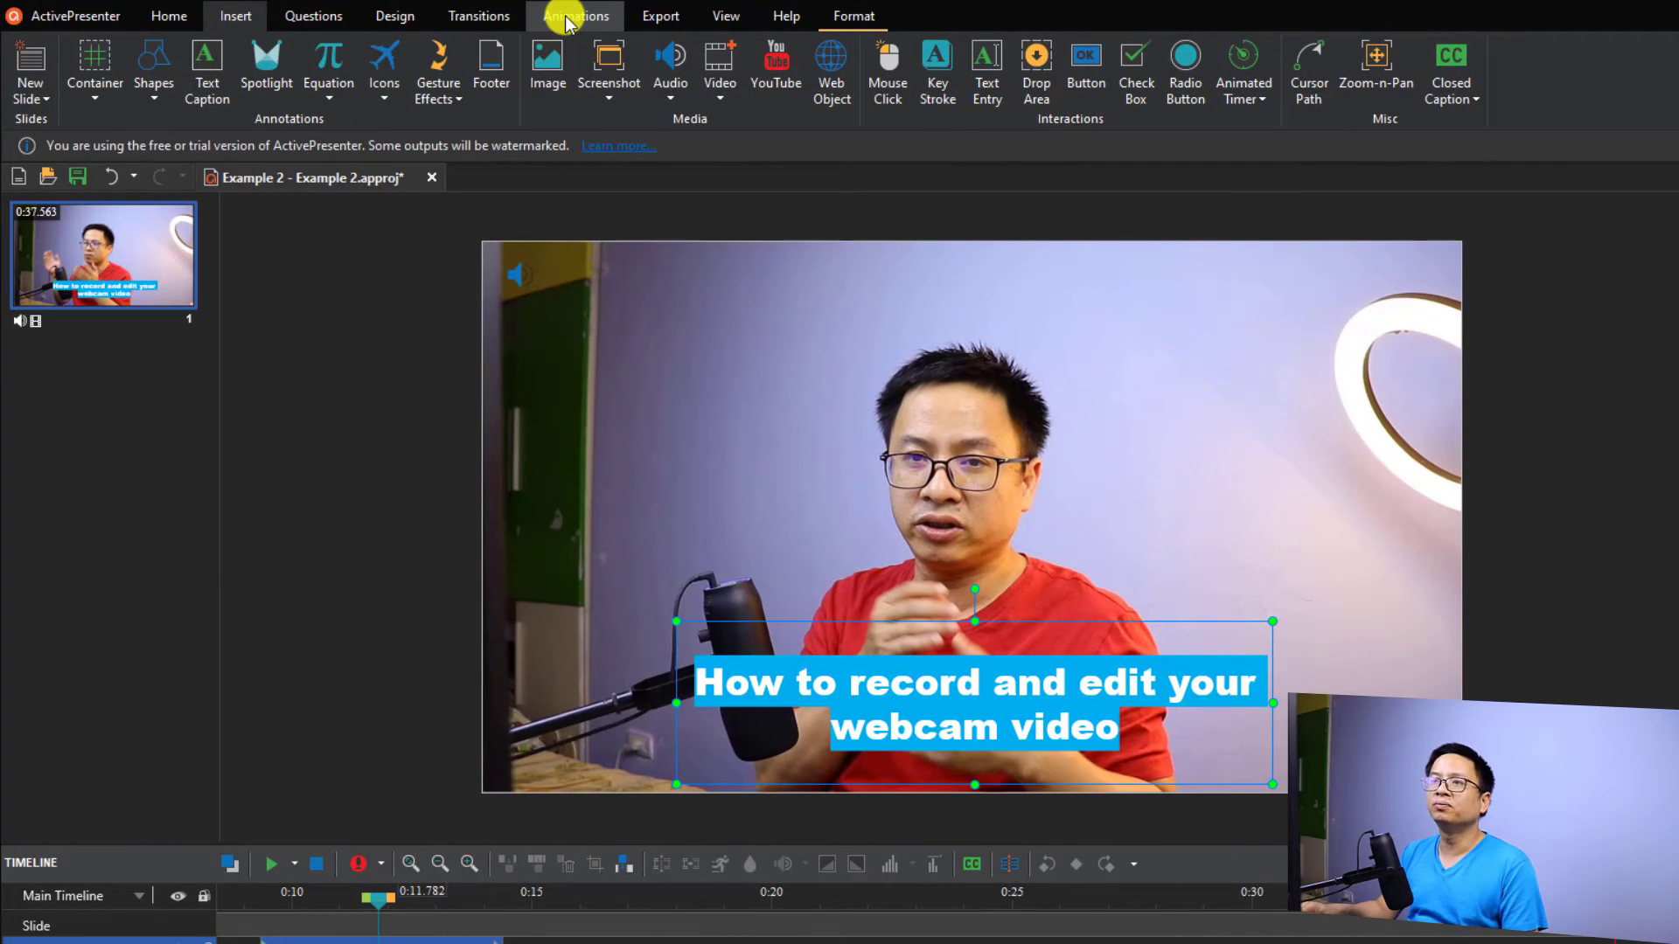
Apply an entrance effect and the Fade Out exit effect to the title caption.
click(566, 24)
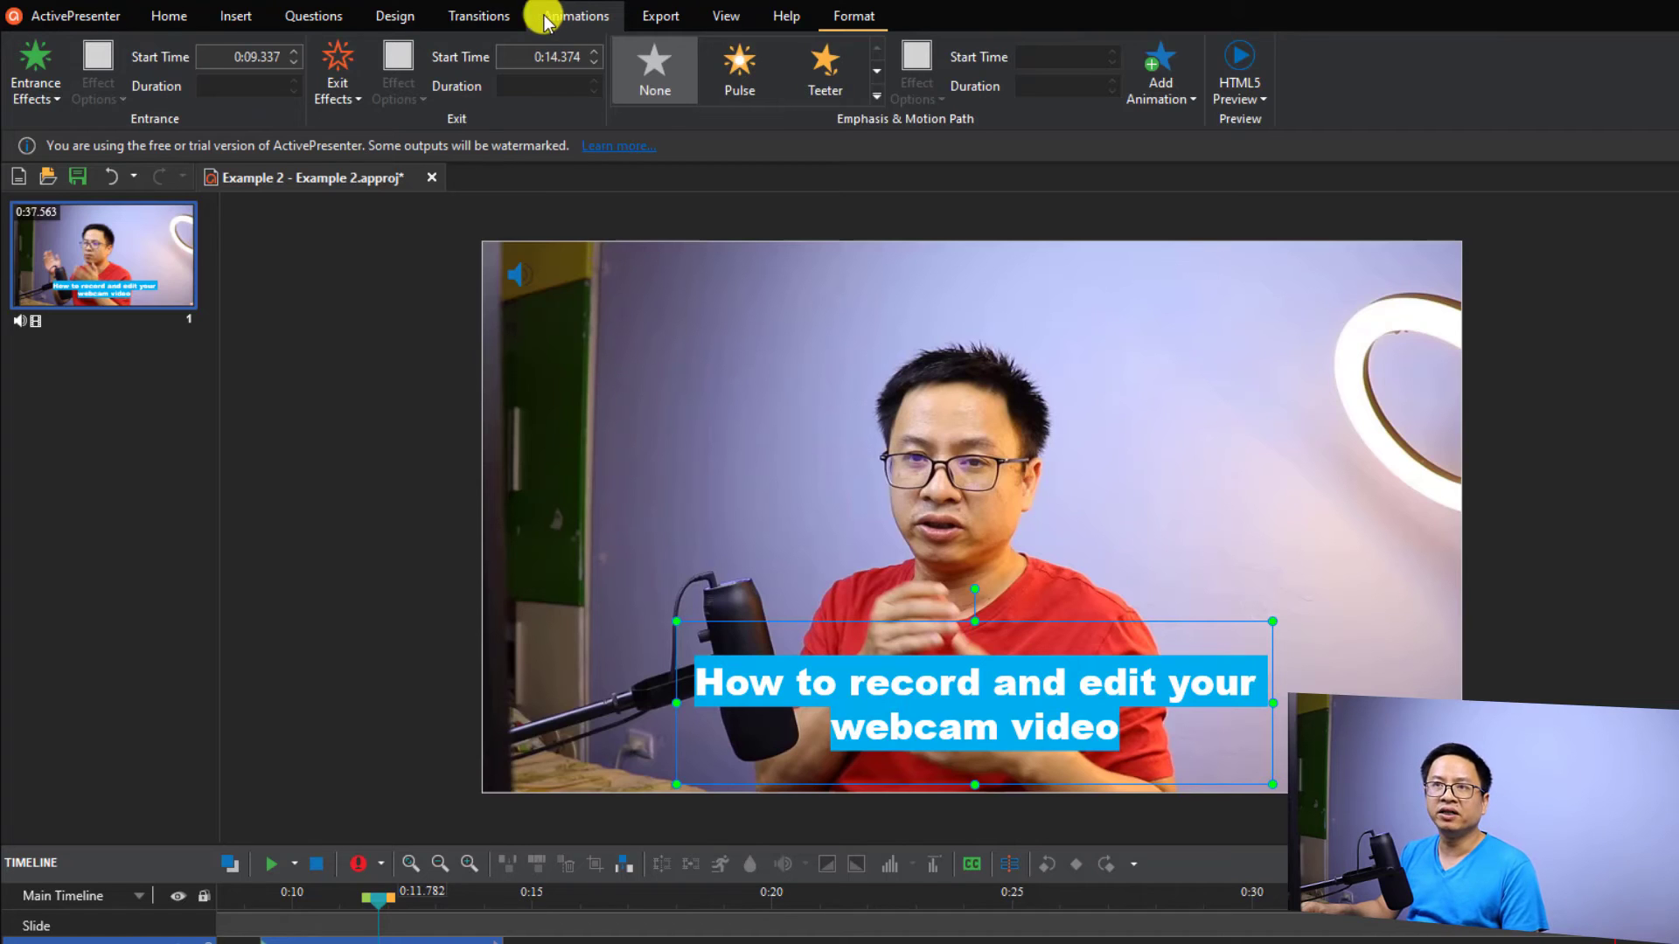
click(59, 106)
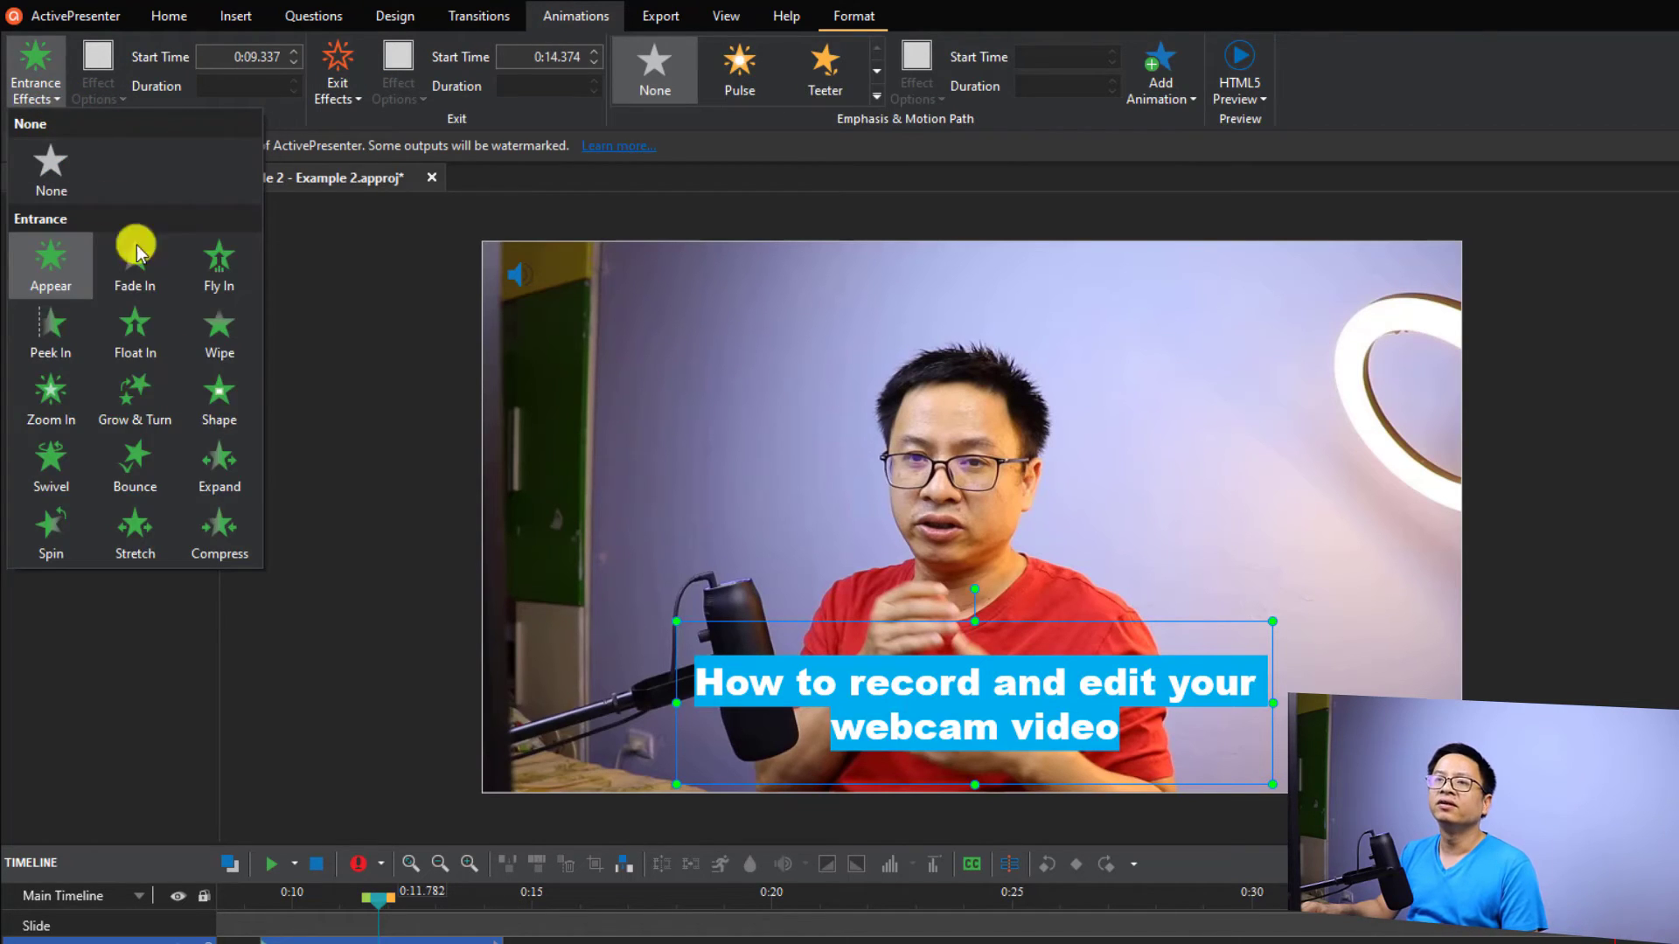
click(136, 551)
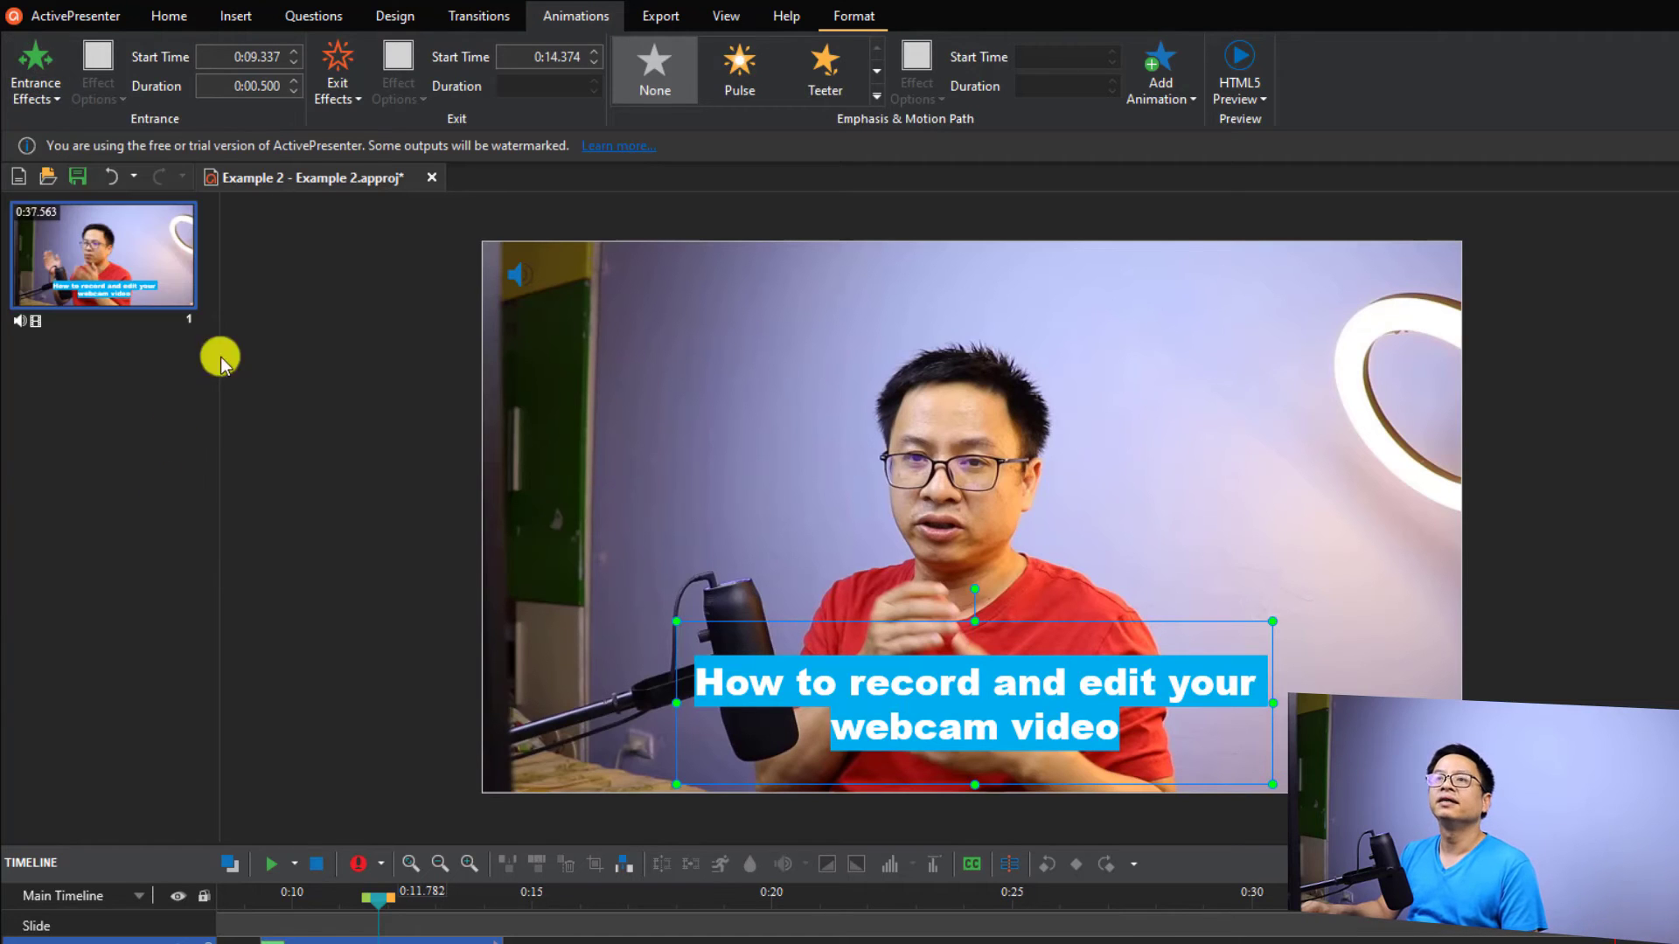
click(337, 85)
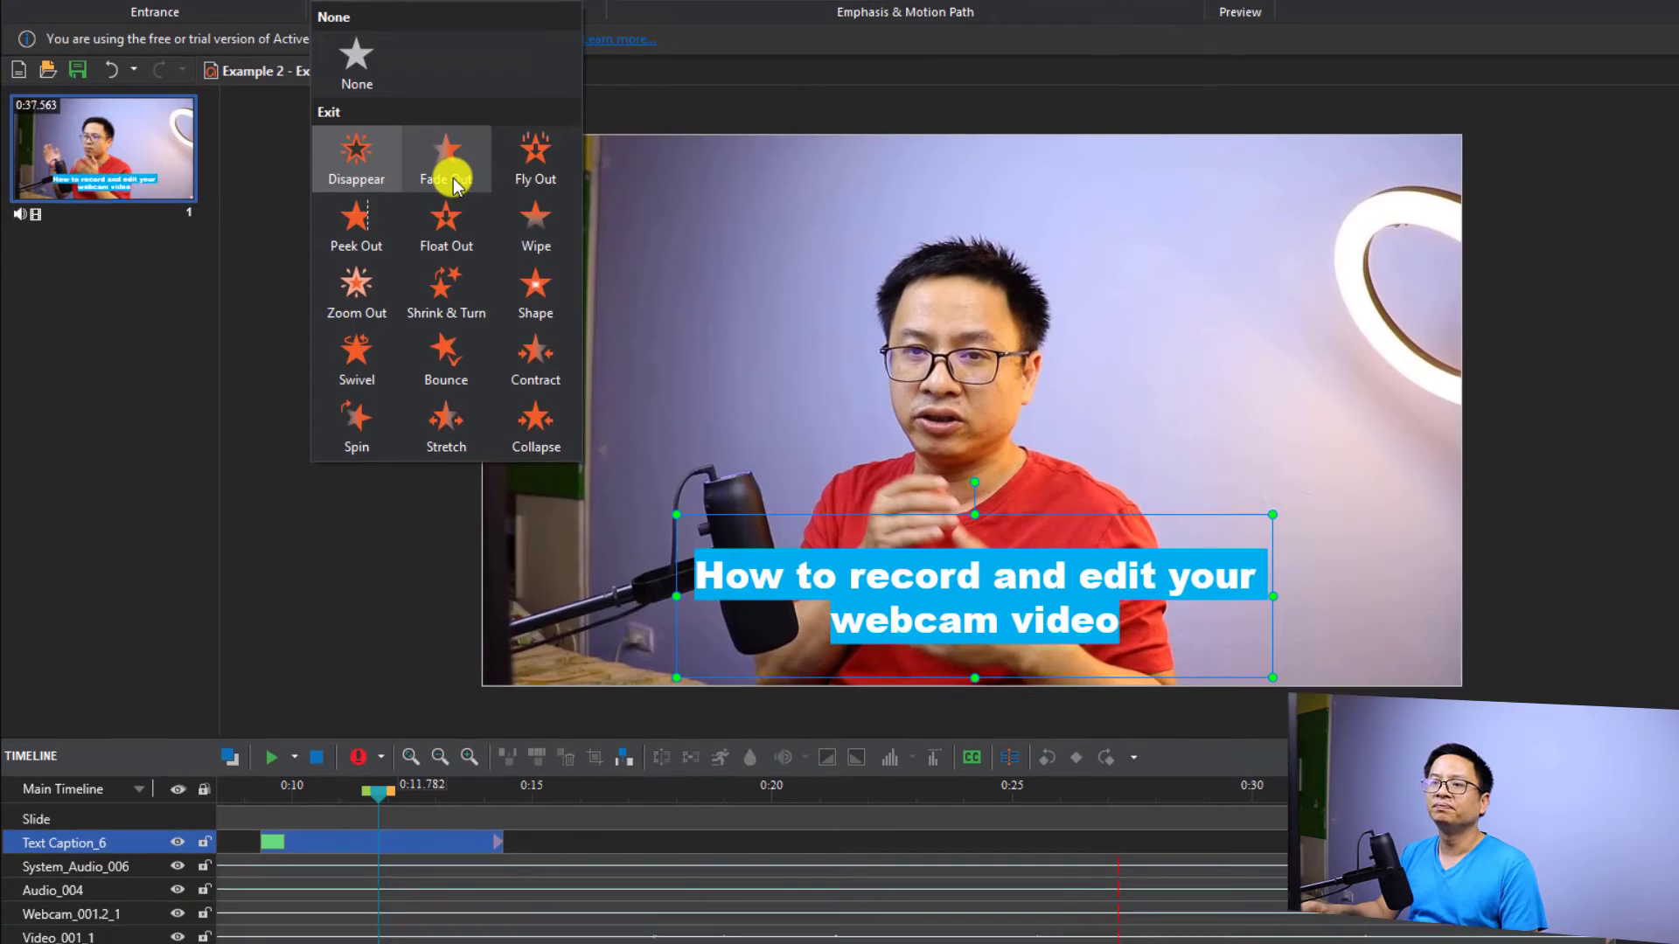
click(452, 289)
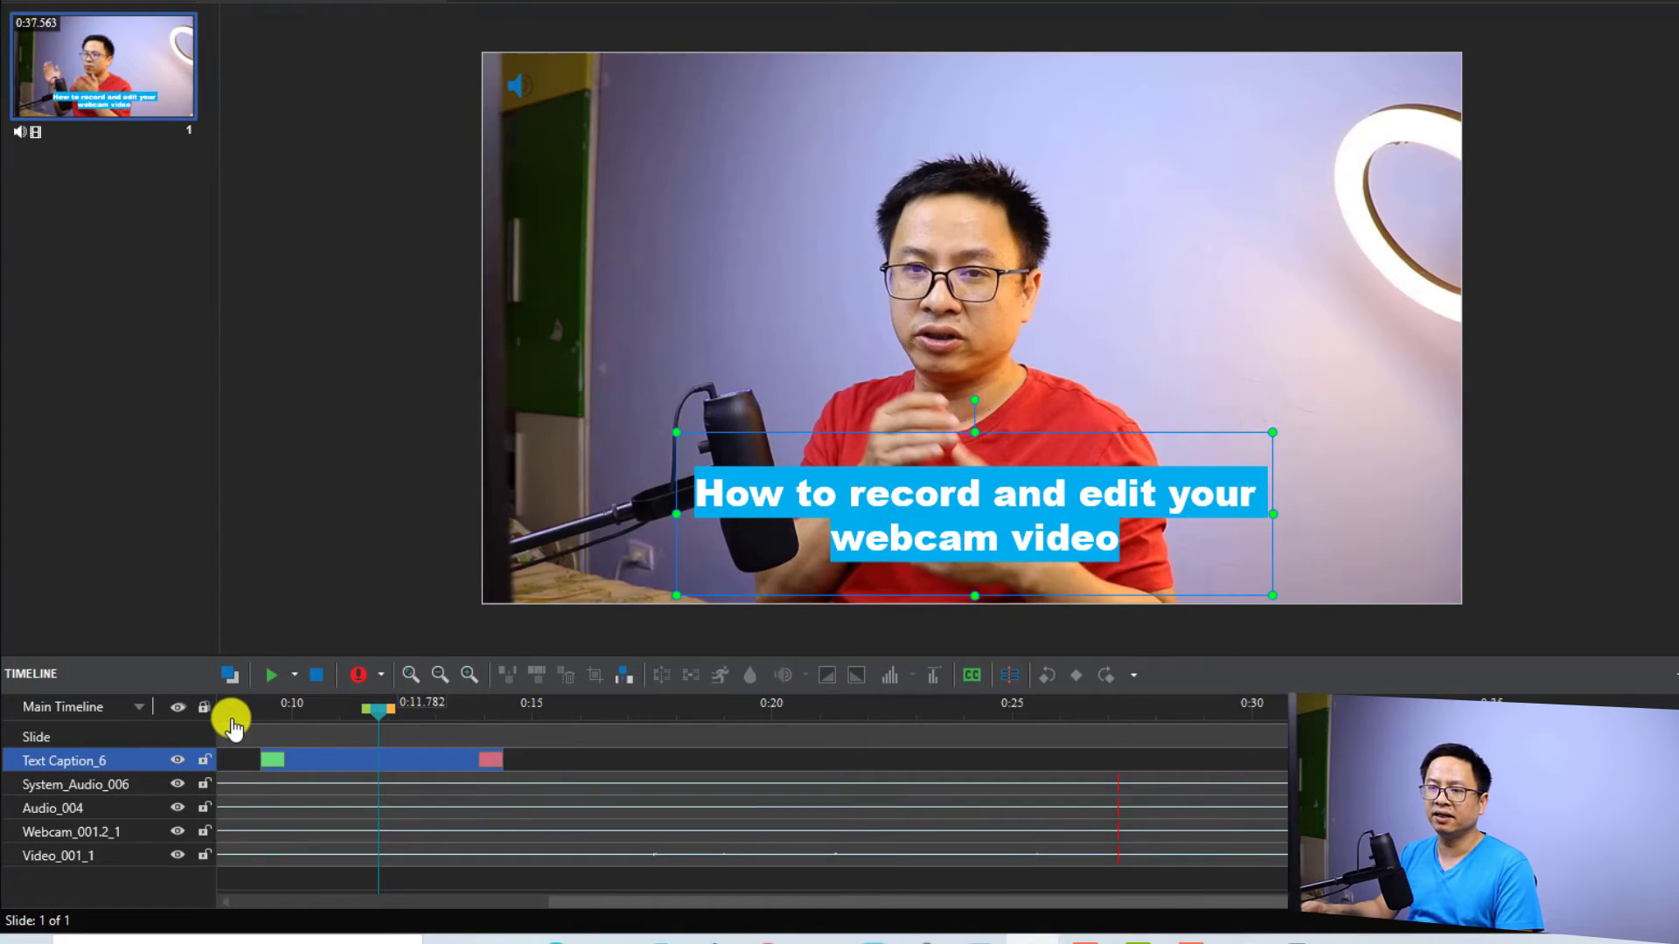
Replay the animations from before the caption, then select Text Caption_6 for timing changes.
click(262, 855)
key(space)
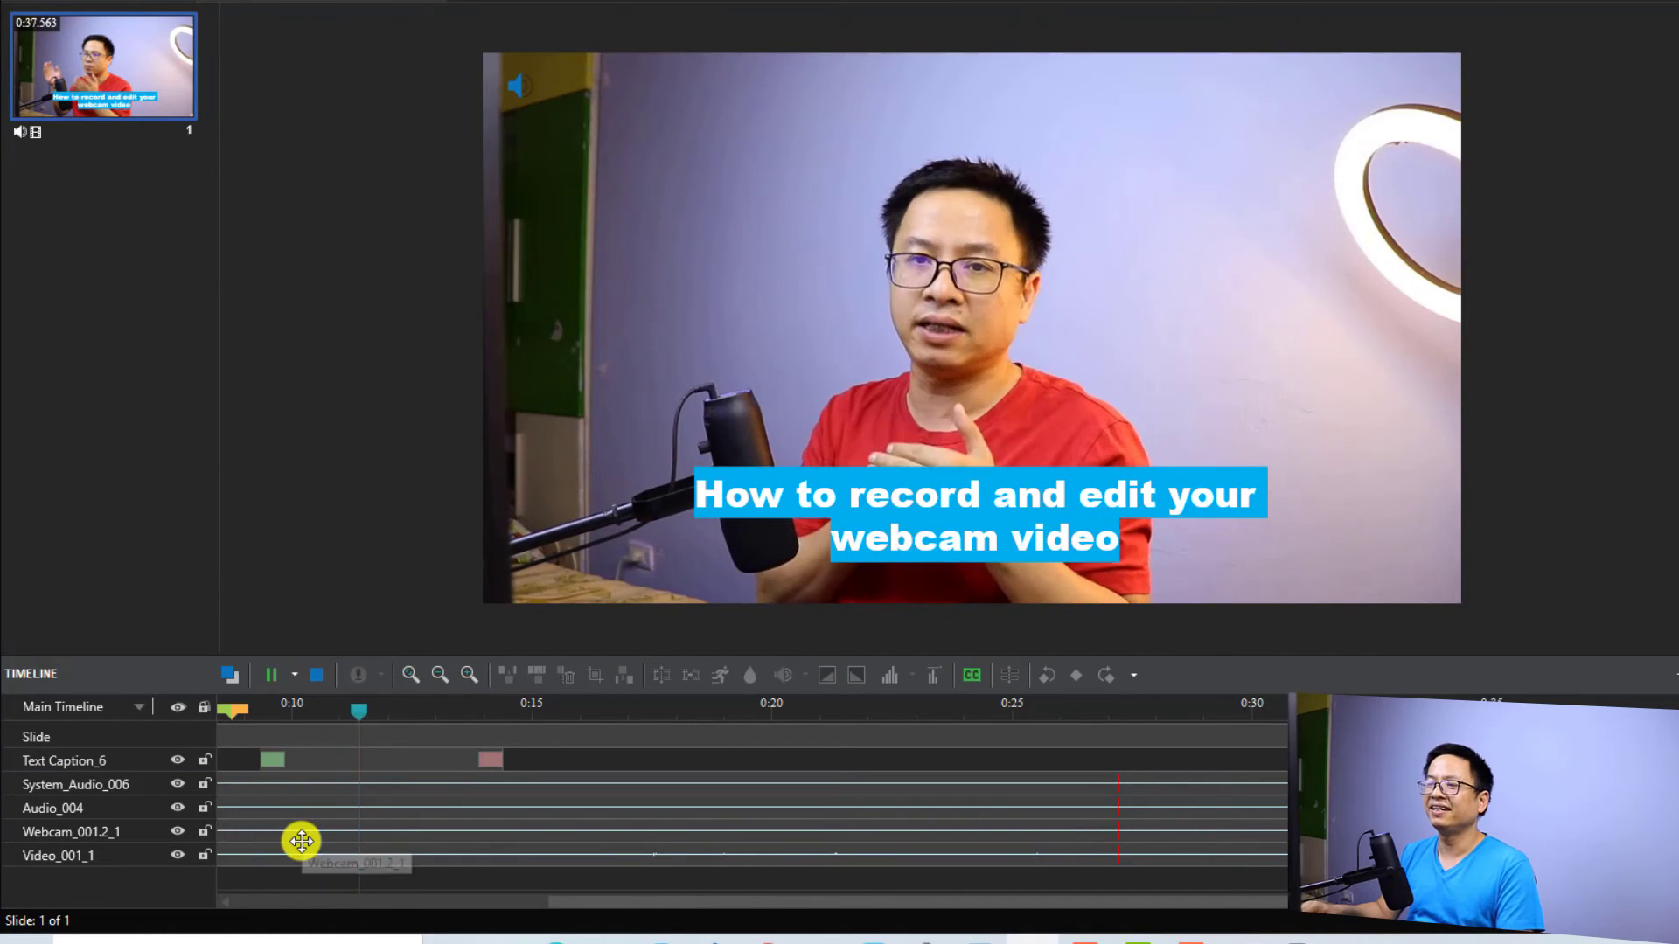
key(space)
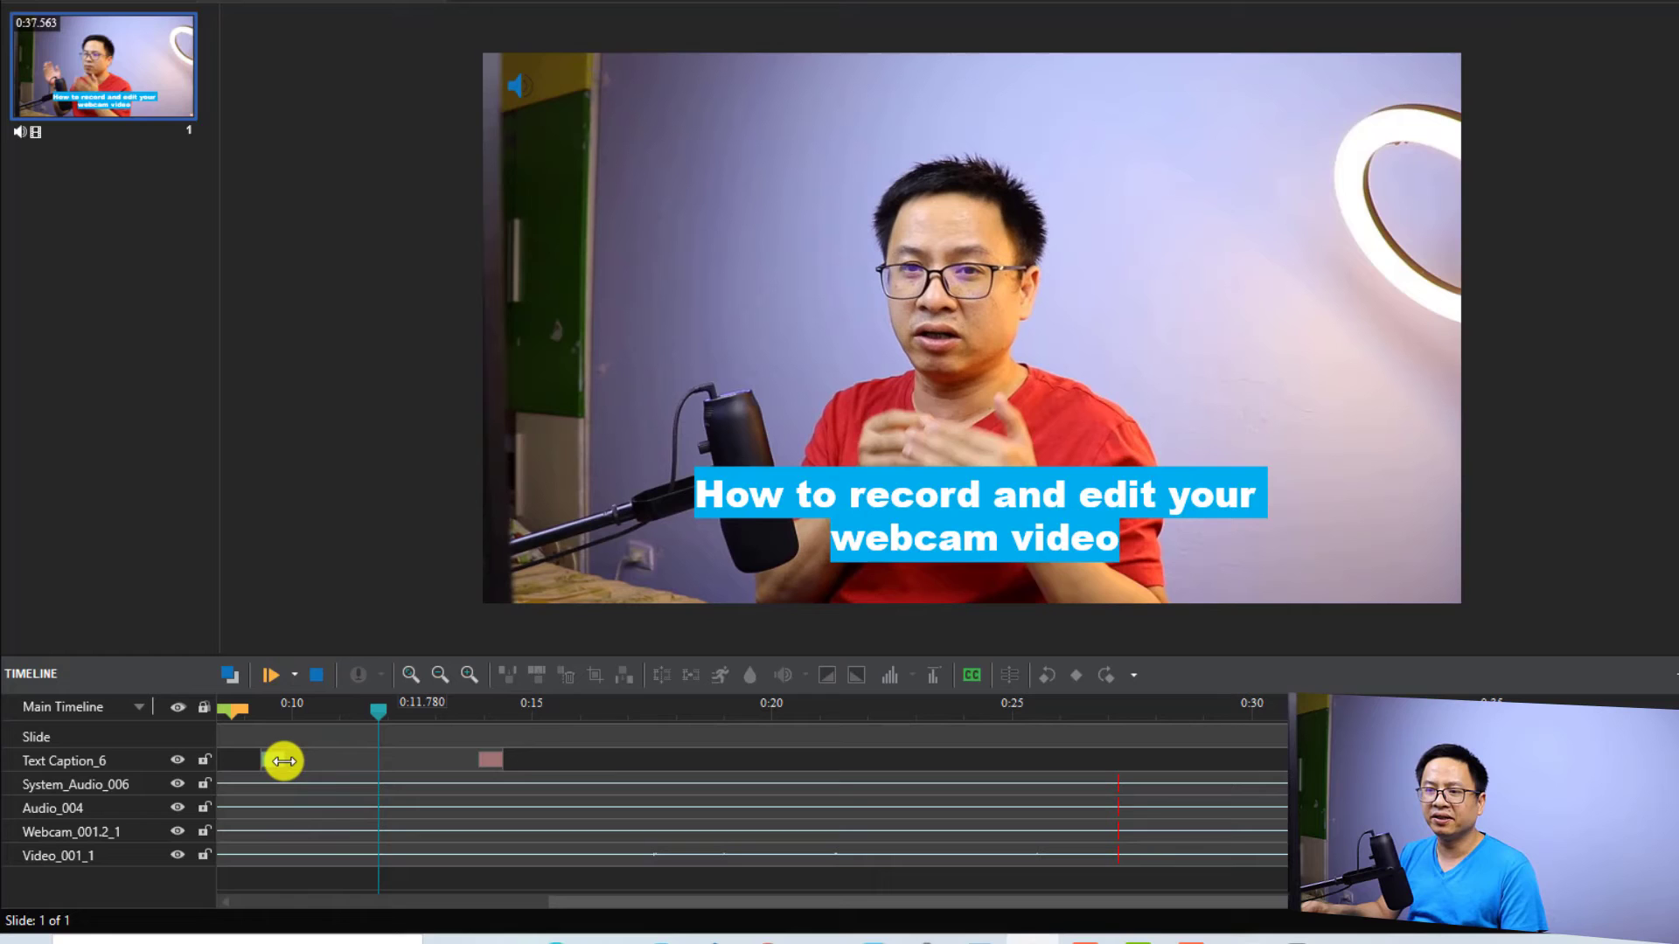
click(280, 761)
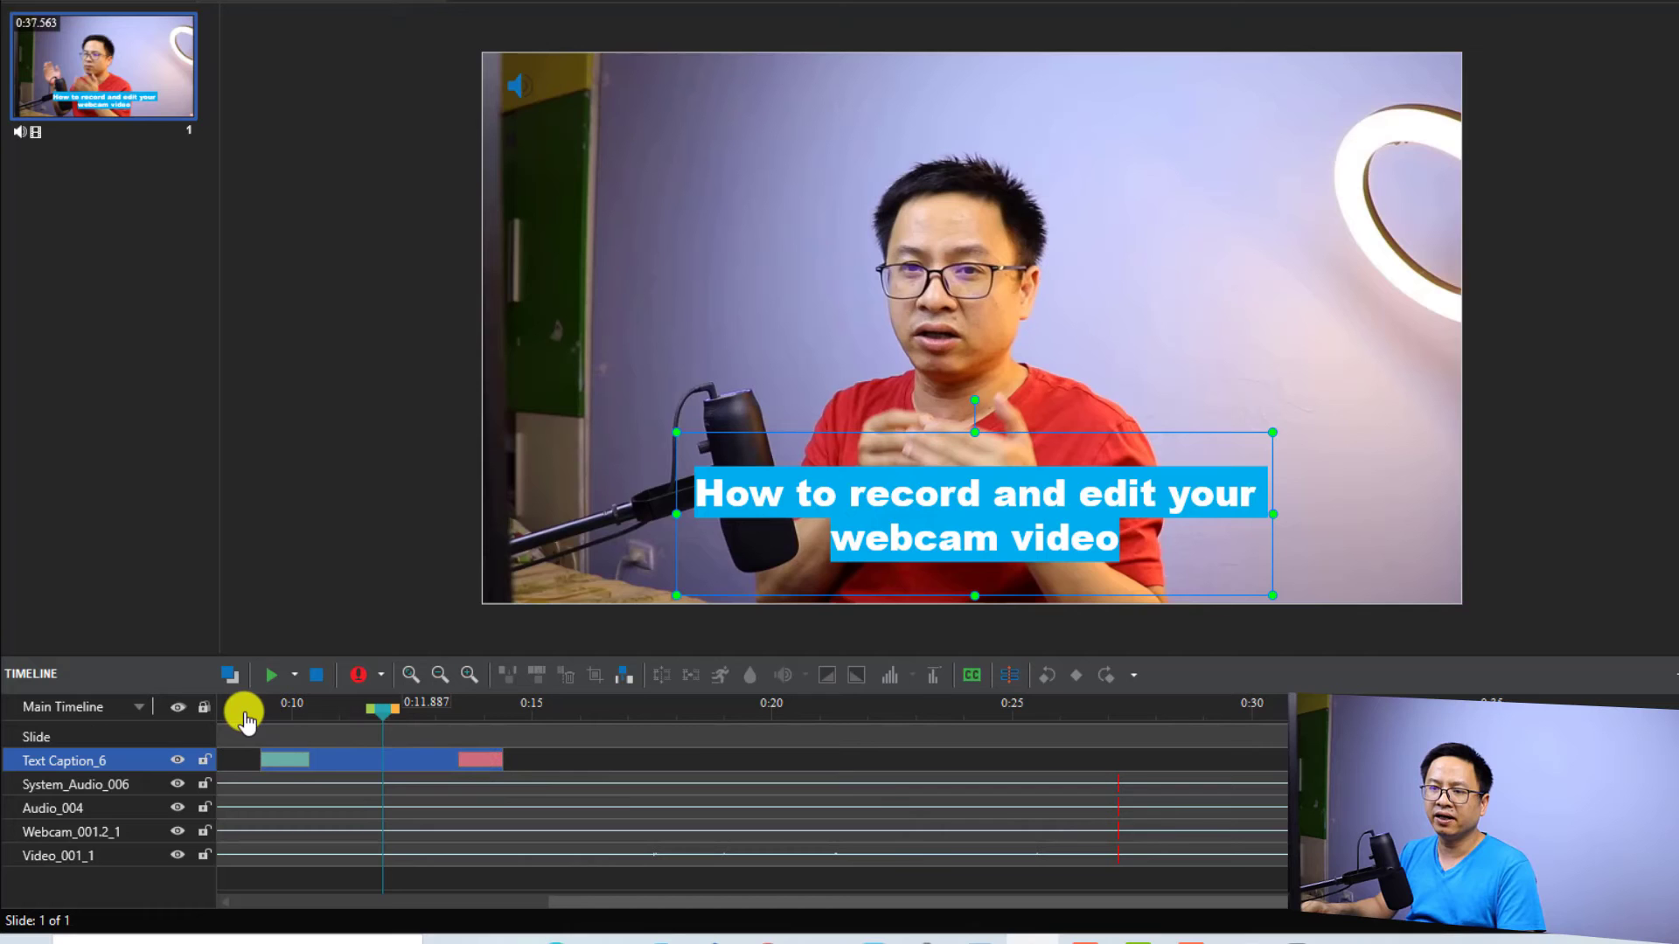
click(368, 872)
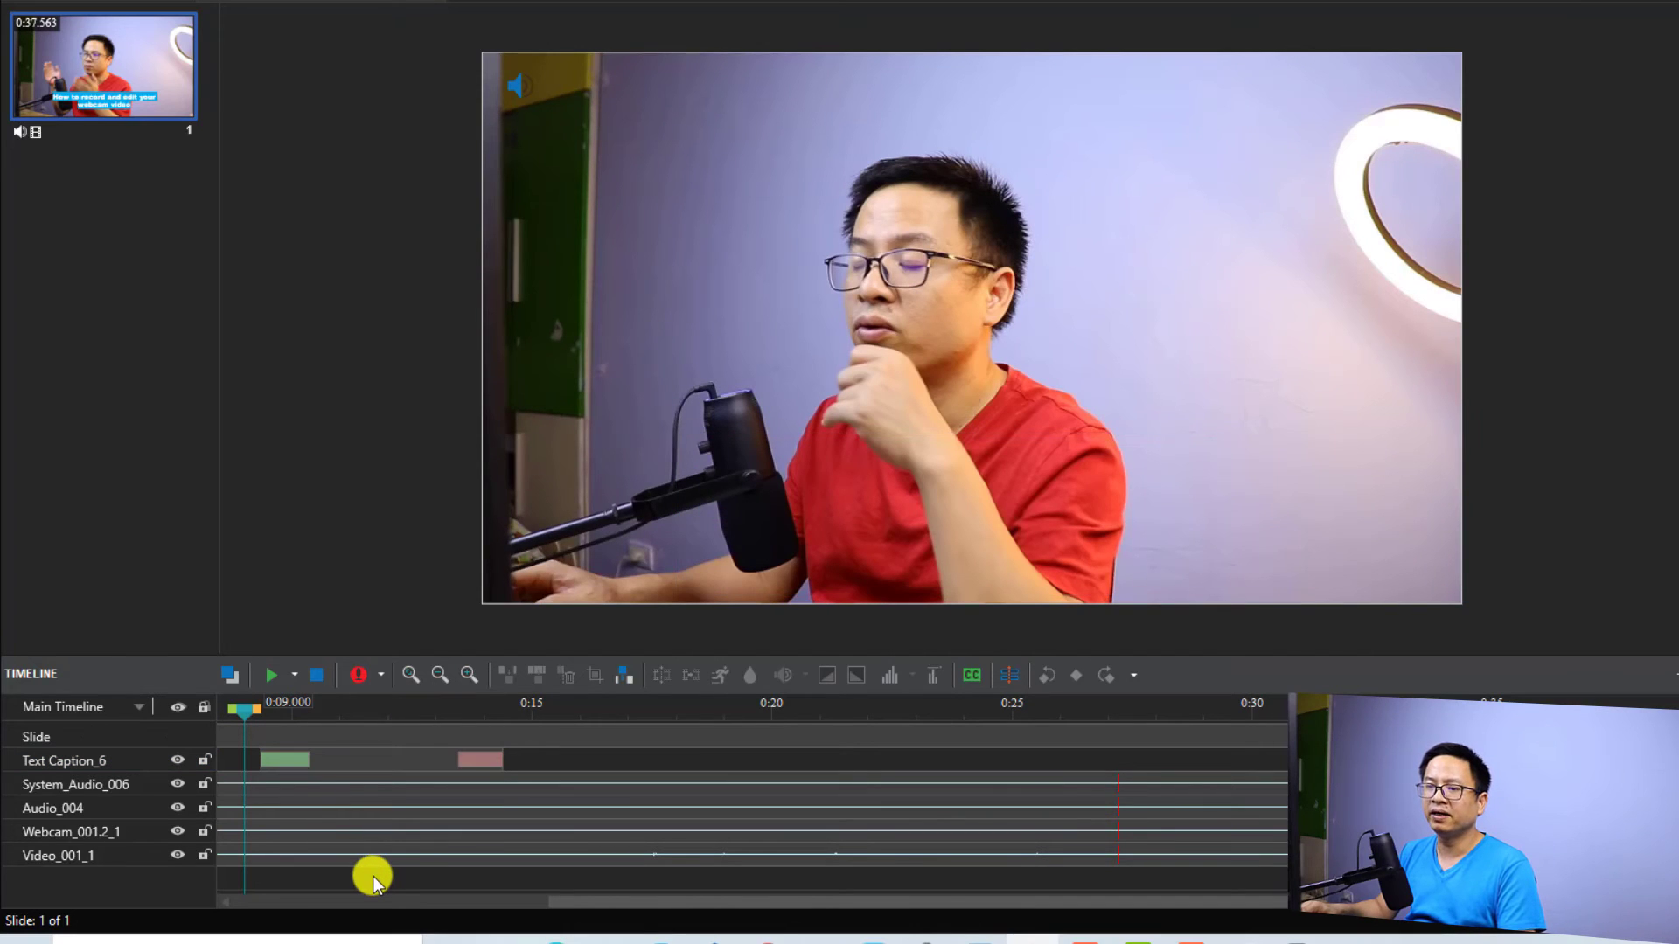
key(space)
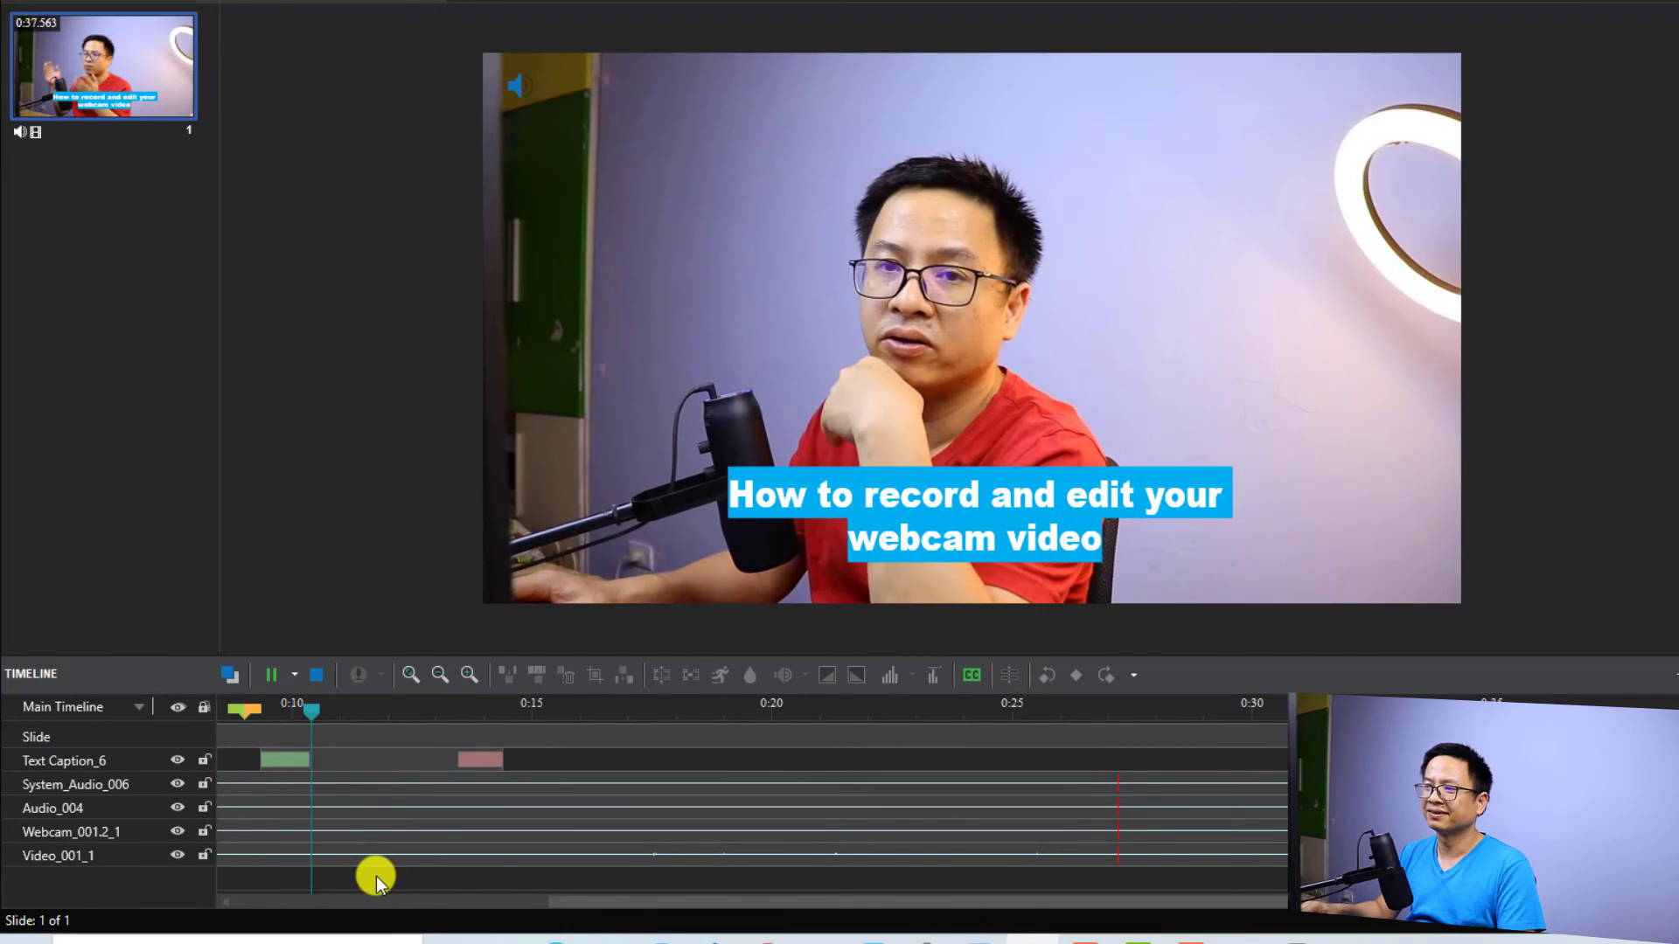